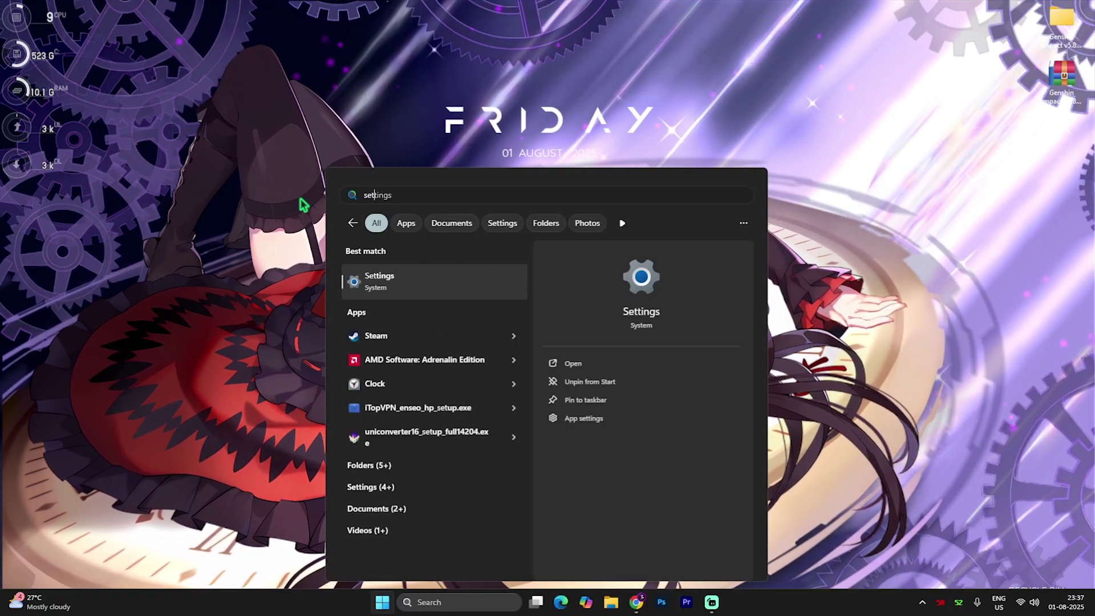
Step: In Gaming settings, confirm Game Bar's controller toggle is Off and Game Mode is On
key("Return")
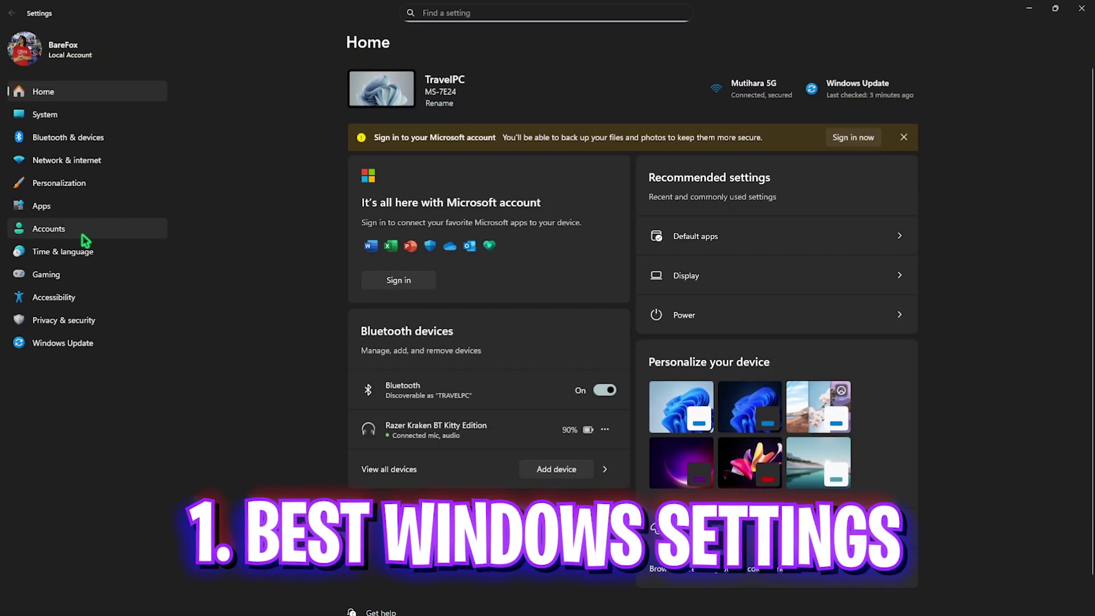
left_click(54, 277)
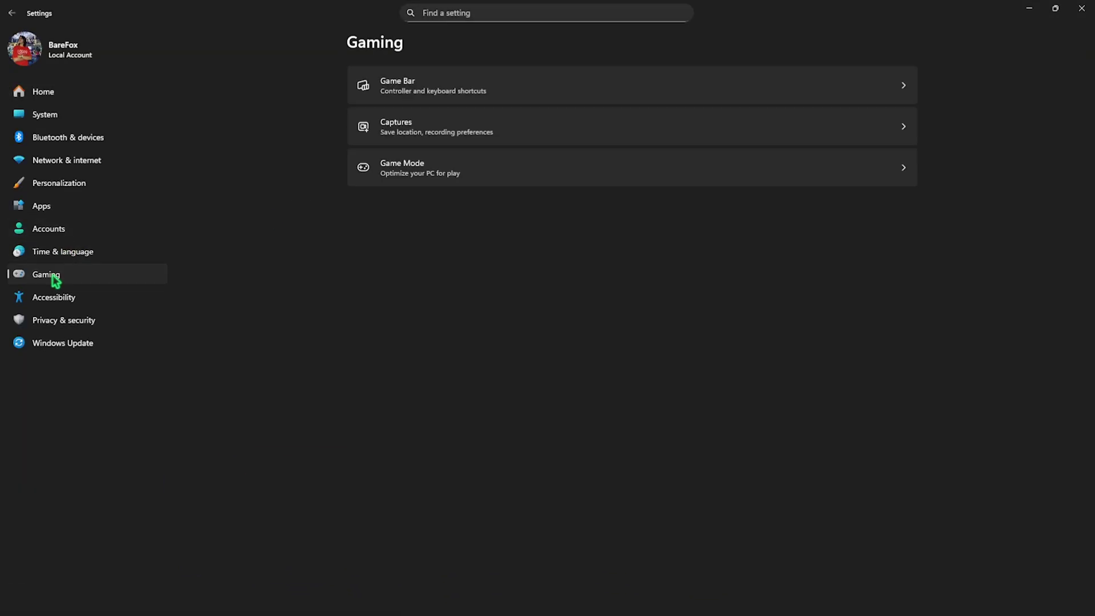
left_click(415, 86)
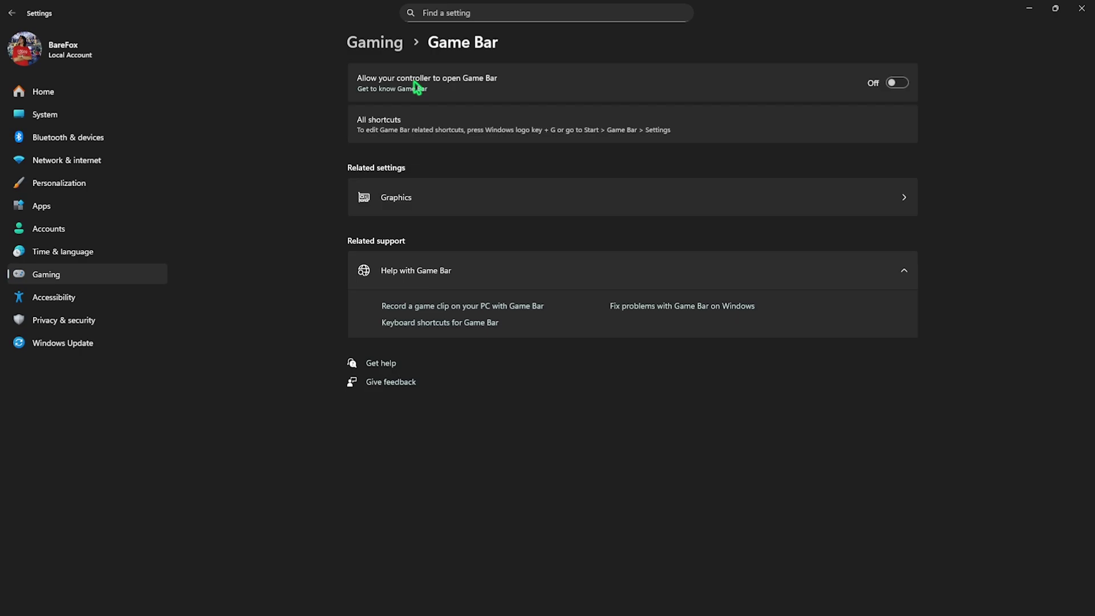
left_click(394, 45)
left_click(432, 184)
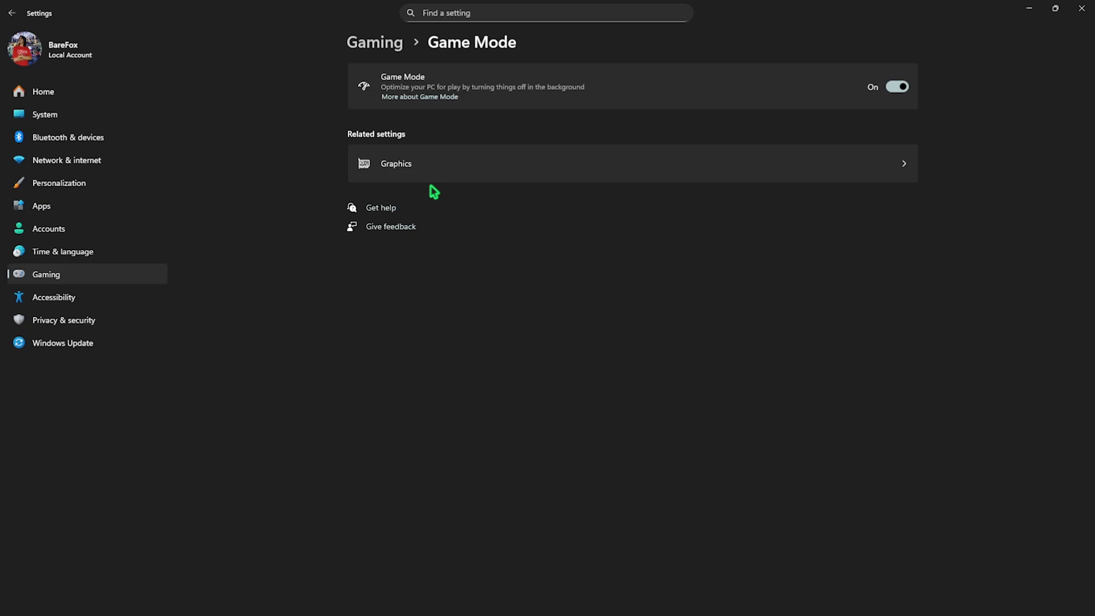
Step: Choose AMD Radeon RX 6600 XT as the default high performance GPU, then scroll the per-app list
left_click(416, 174)
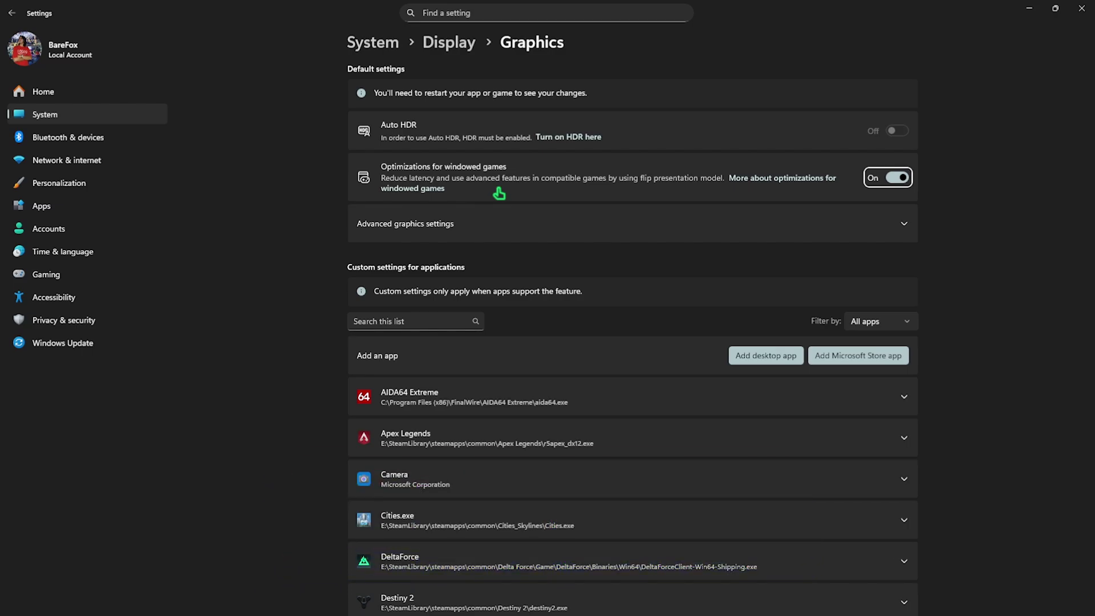
left_click(433, 239)
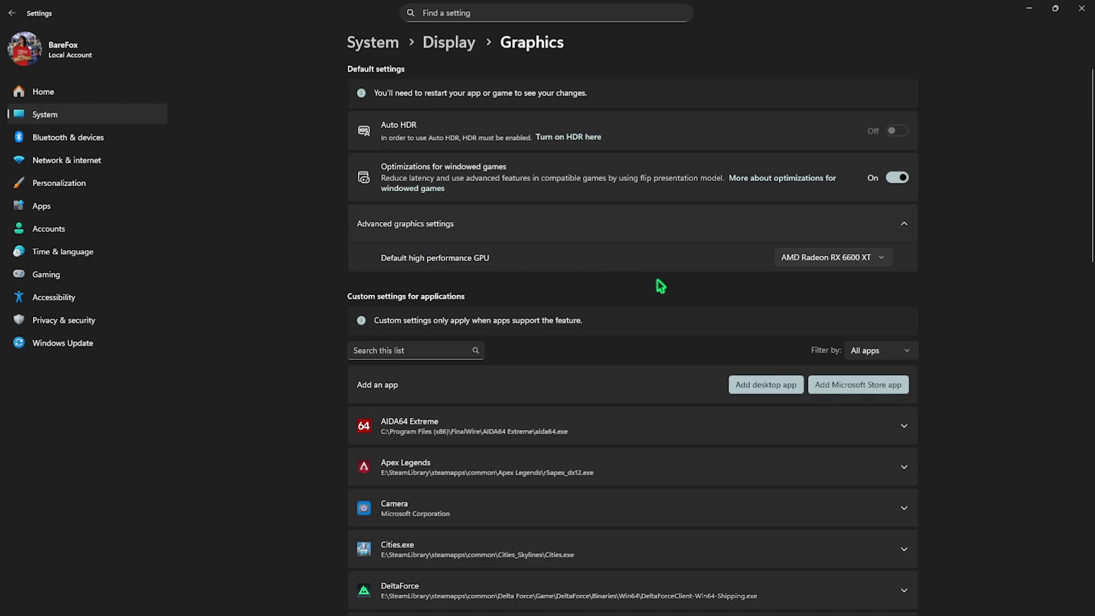
left_click(810, 258)
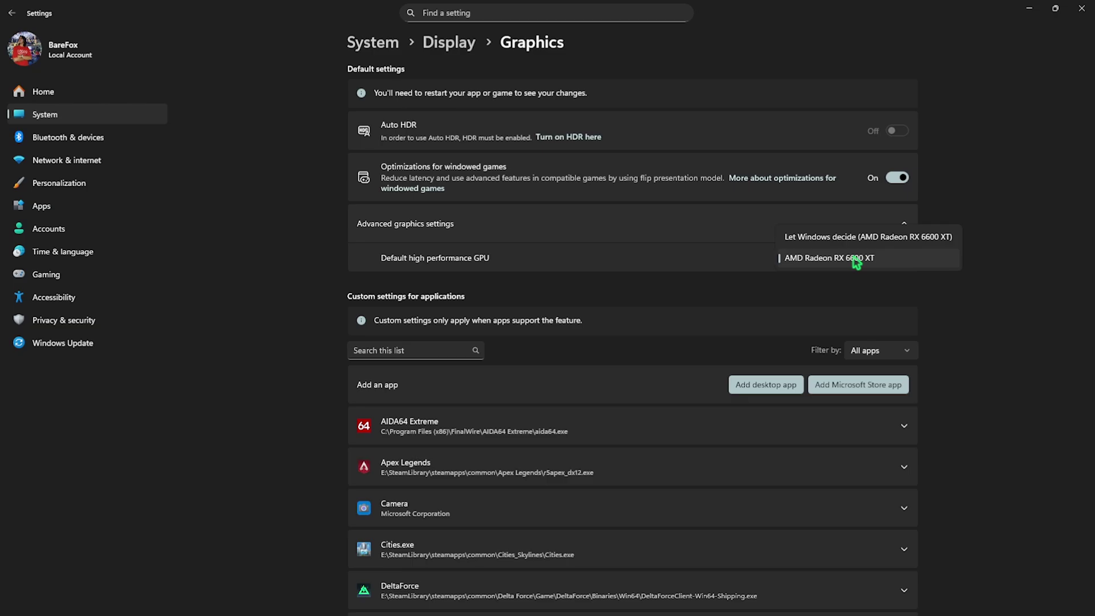
left_click(714, 282)
scroll(576, 384, "down", 10)
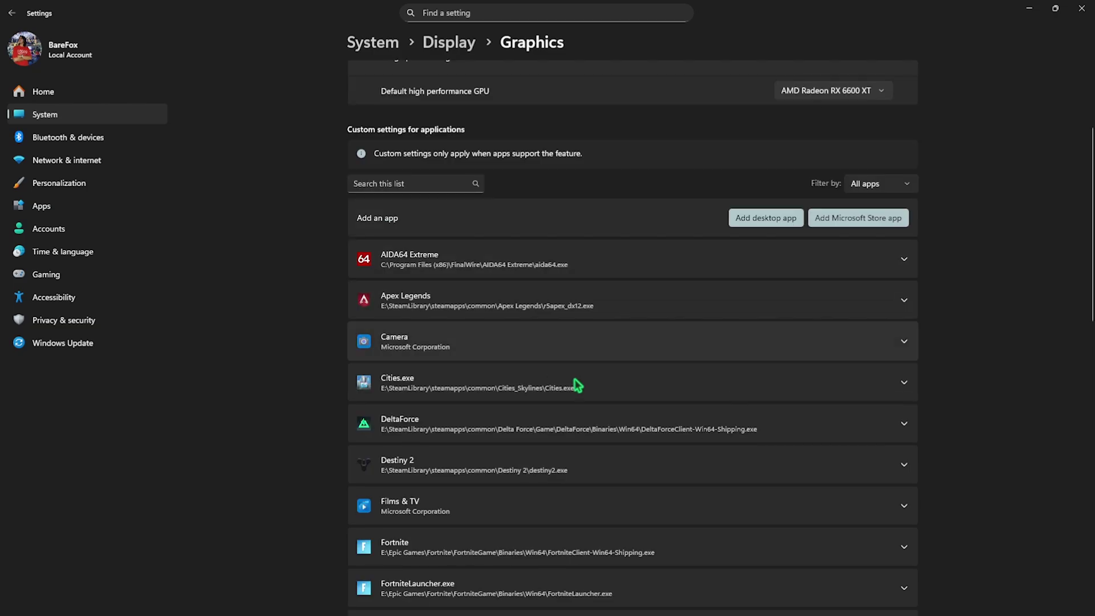
scroll(573, 271, "up", 7)
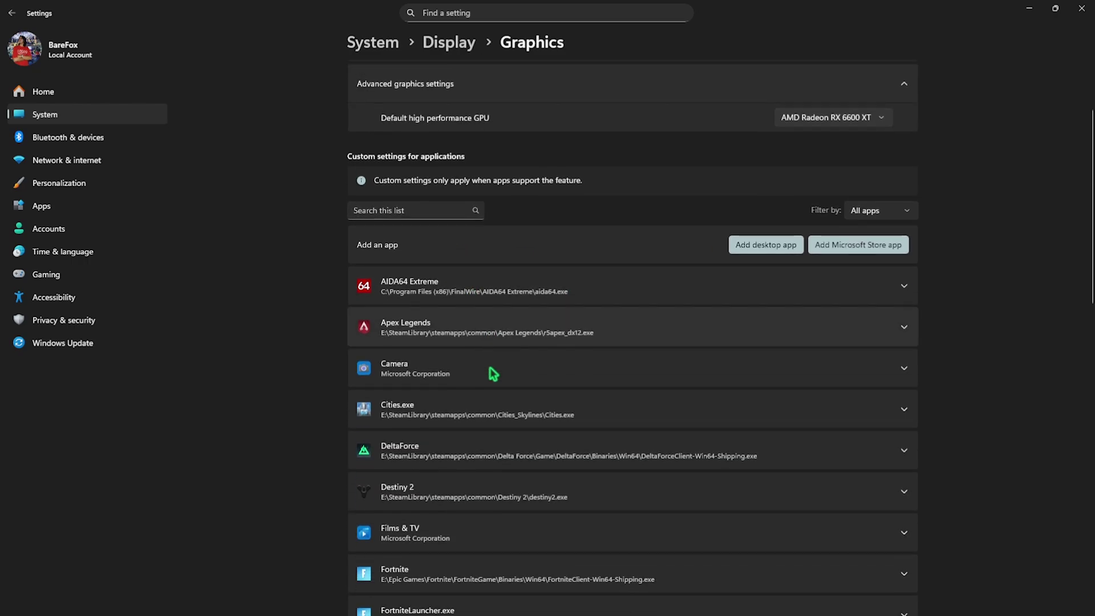
scroll(490, 372, "down", 5)
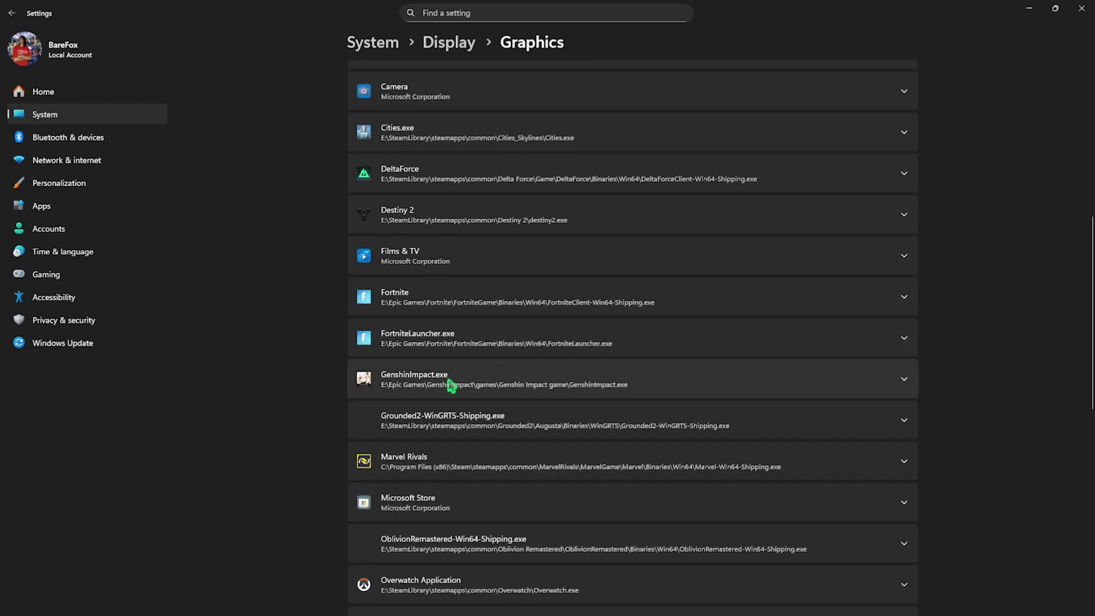
scroll(450, 385, "up", 5)
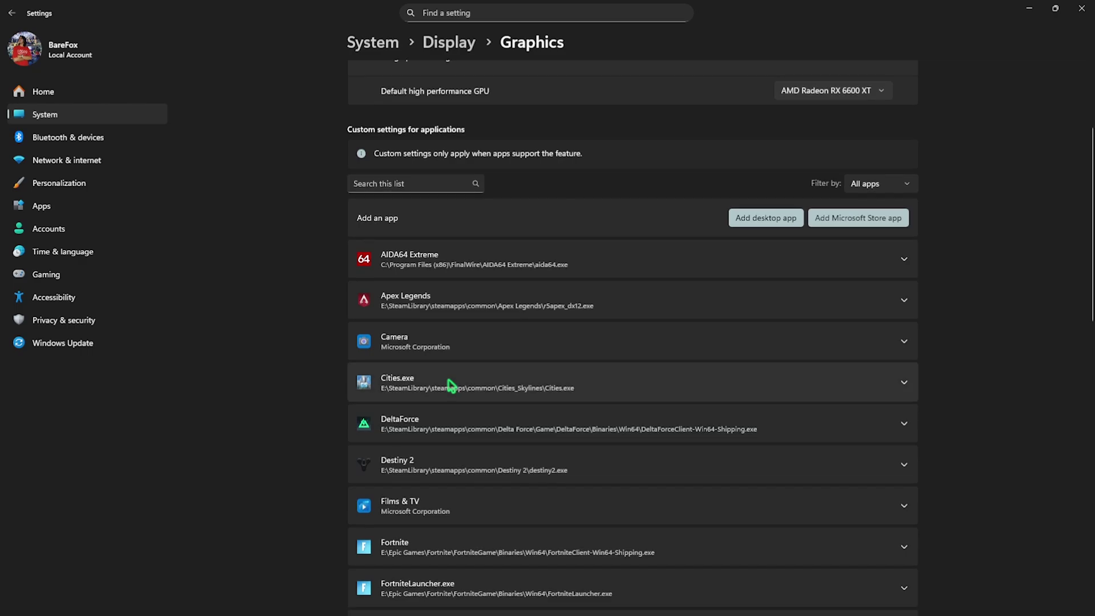
Step: Launch Epic Games Launcher and open Manage for Genshin Impact in the Library
key("super")
type("epic")
key("Return")
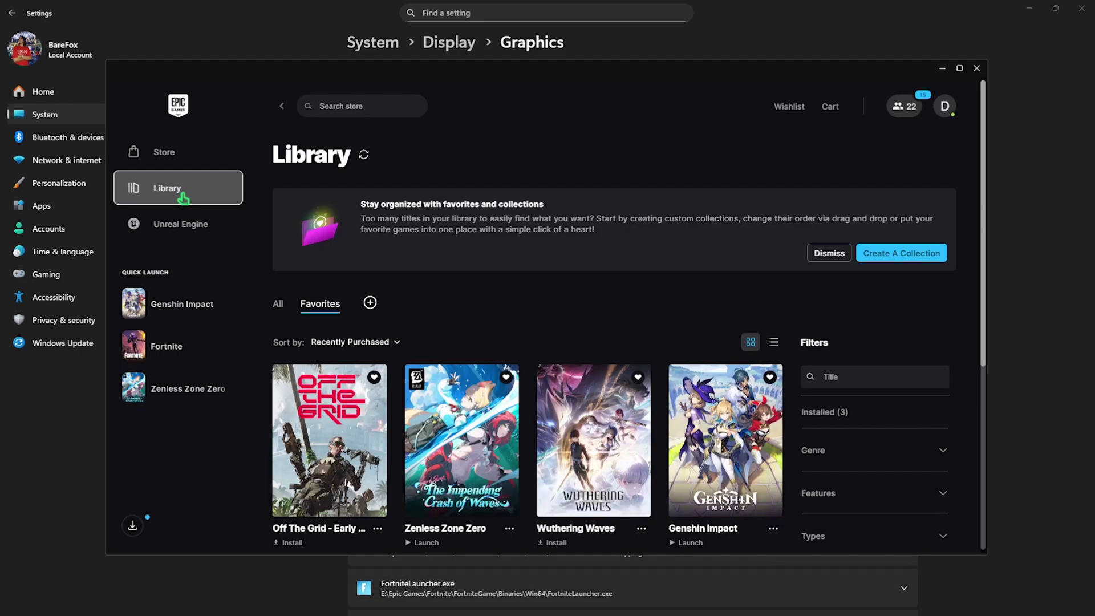
scroll(676, 302, "down", 2)
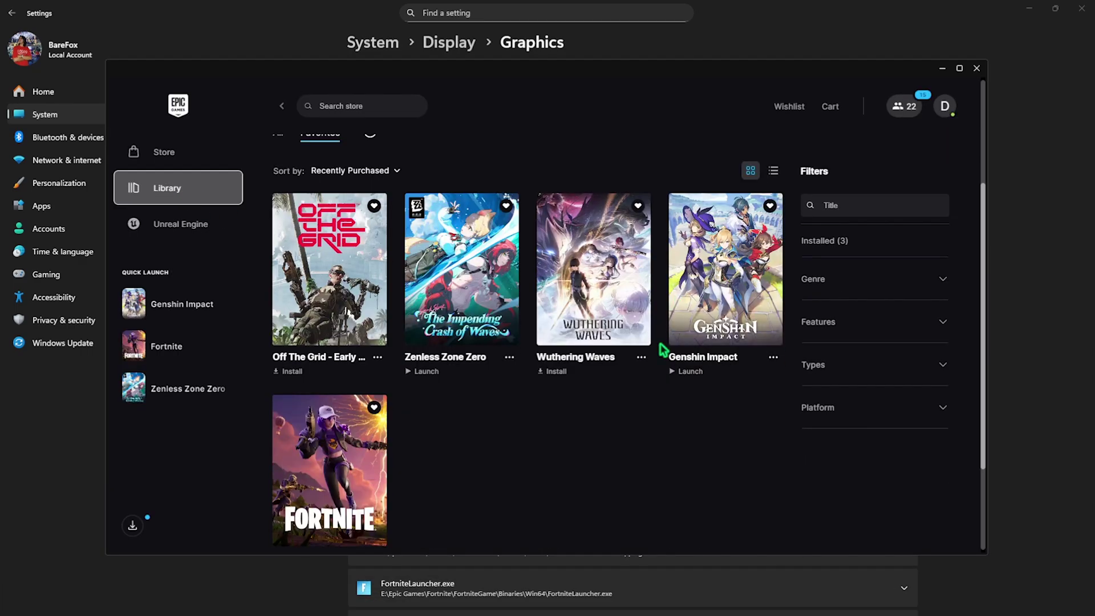
left_click(773, 357)
left_click(787, 463)
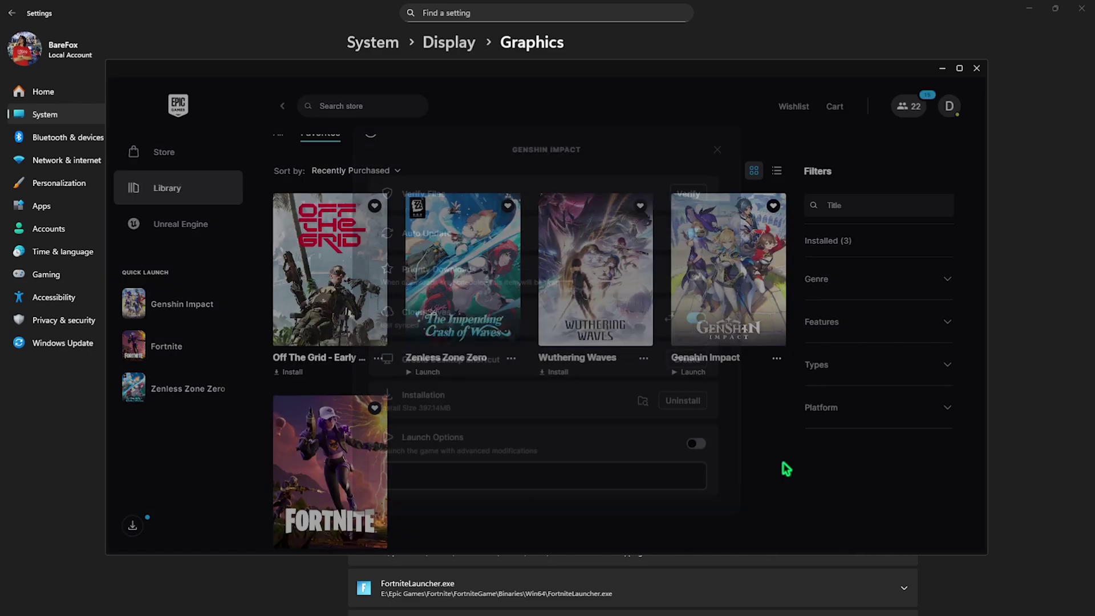
Step: Open Genshin Impact's install folder, E:\Epic Games\GenshinImpact, and copy its path from the address bar
left_click(644, 377)
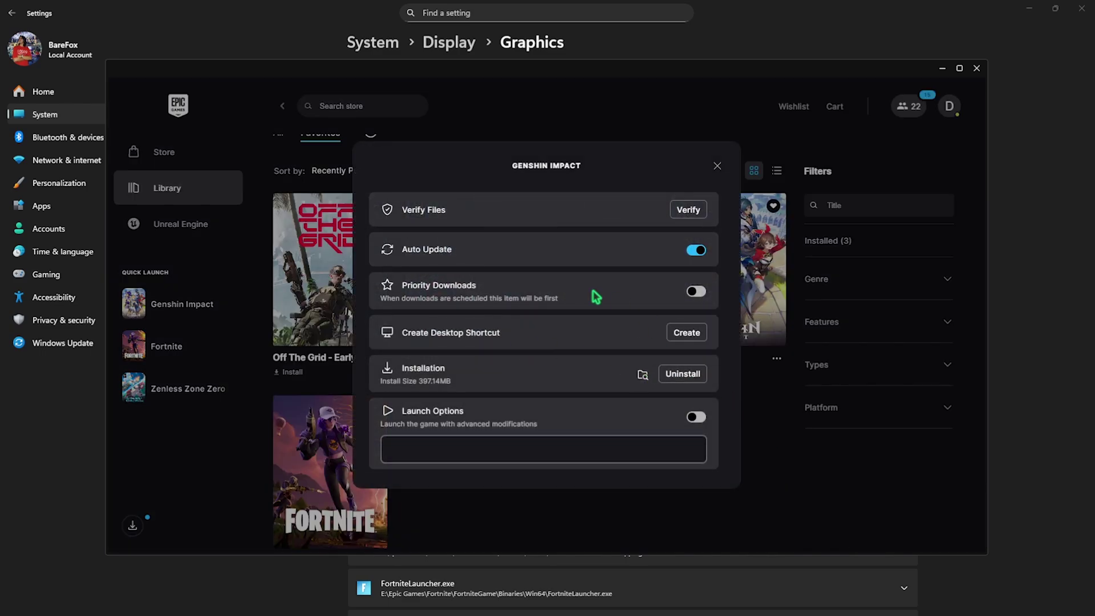
double_click(759, 11)
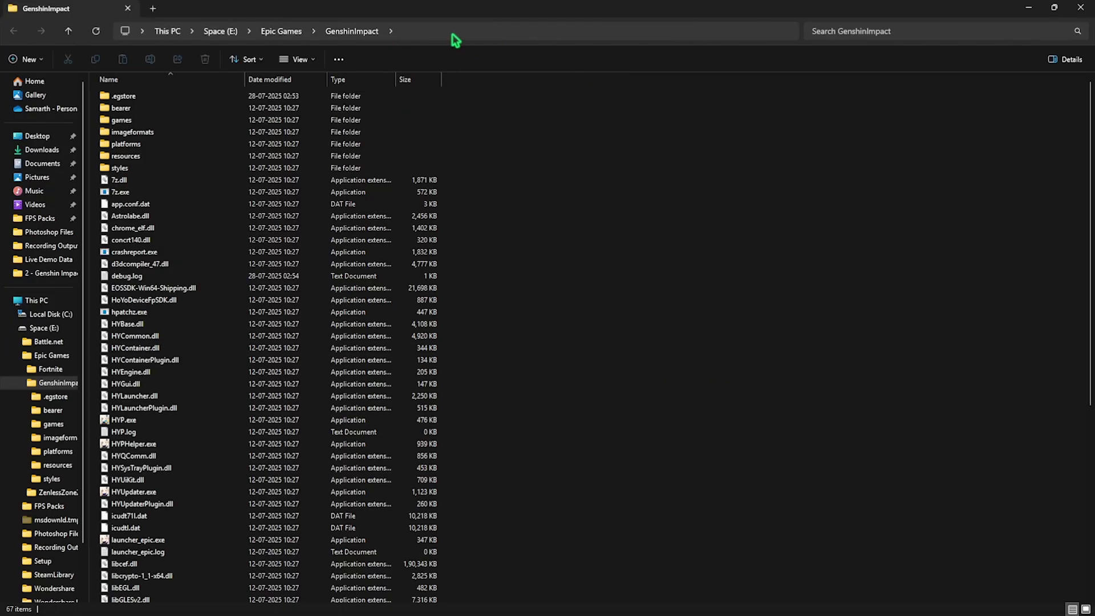
left_click(451, 33)
key("ctrl+c")
left_click(1028, 13)
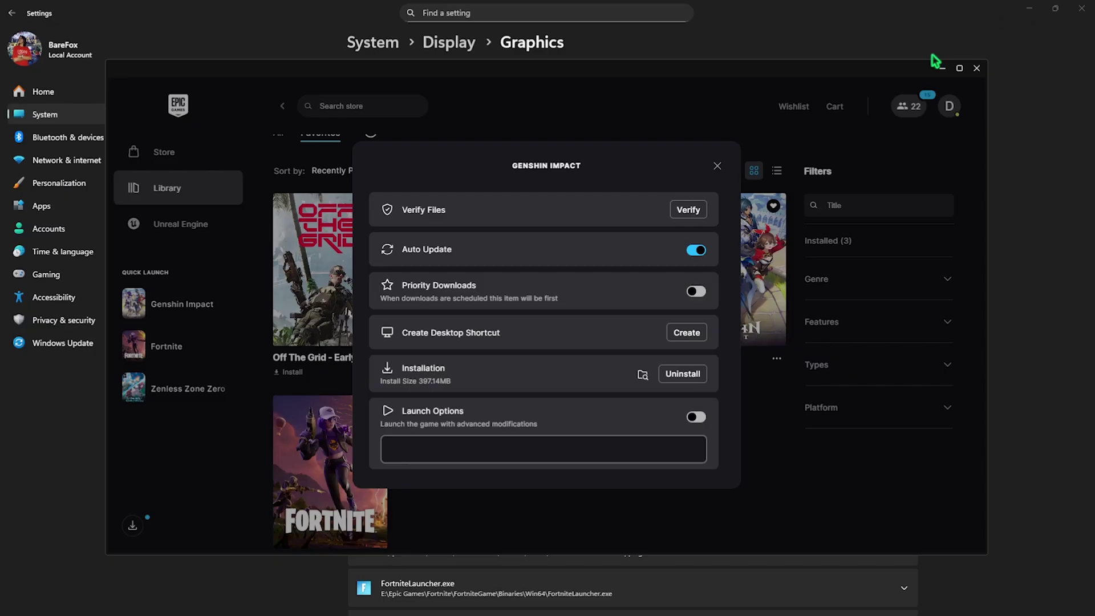
Step: Add HYP.exe from E:\Epic Games\GenshinImpact to the graphics app list
left_click(938, 62)
left_click(766, 384)
left_click(281, 32)
key("ctrl+v")
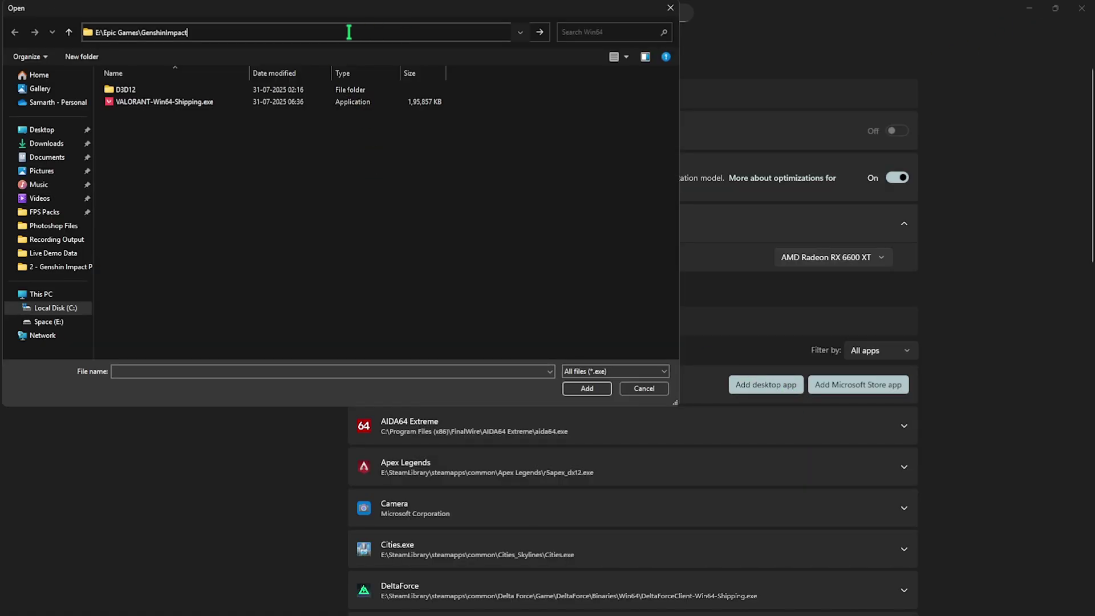
key("Return")
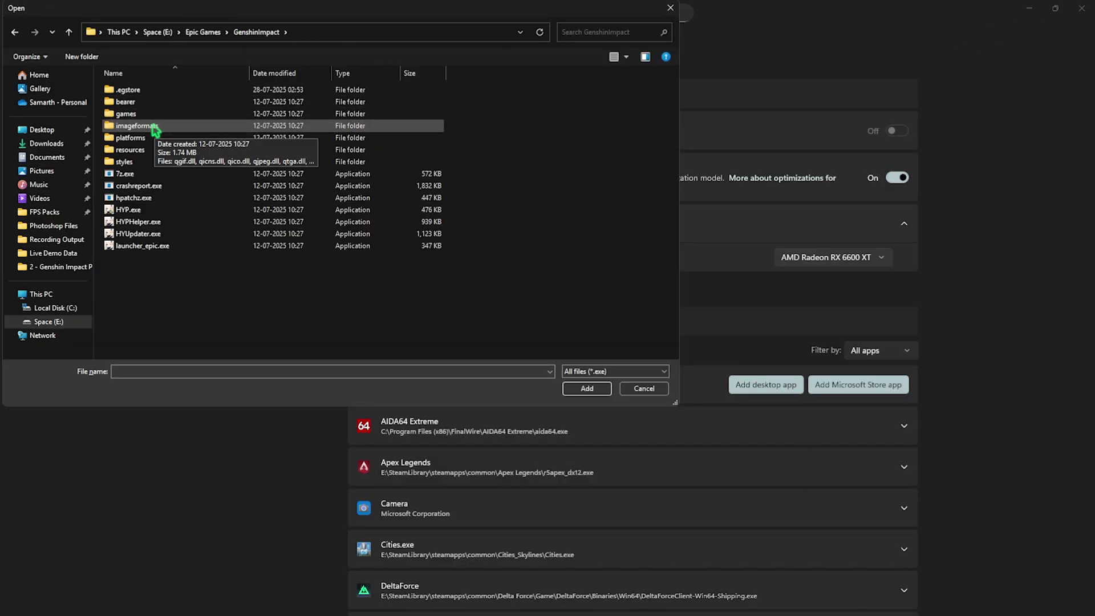
left_click(128, 209)
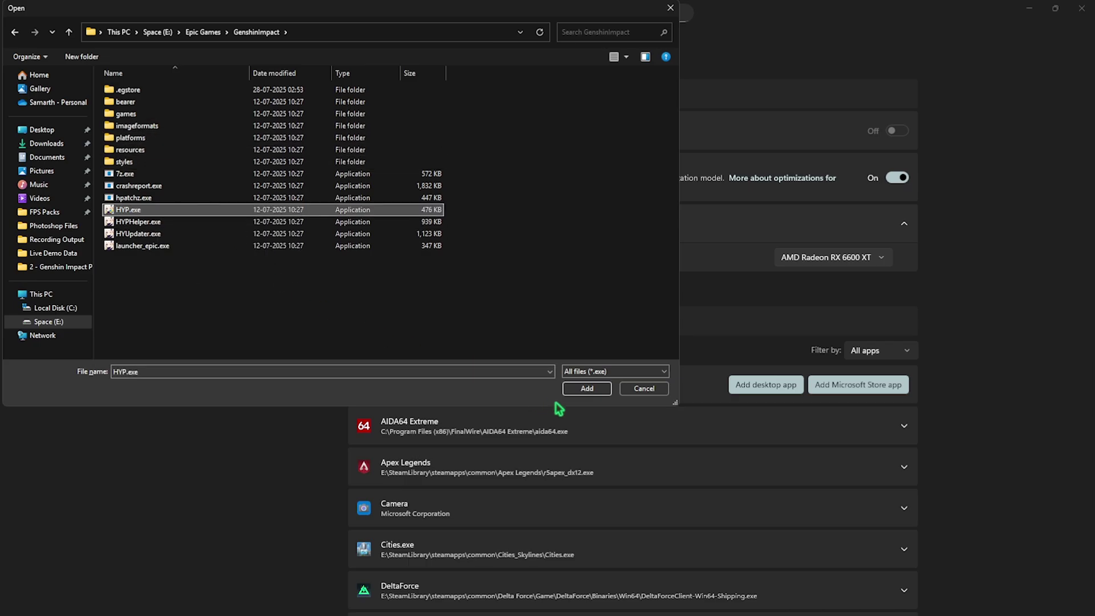
left_click(585, 389)
Step: Set HYP.exe's GPU preference to High Performance
scroll(529, 409, "down", 7)
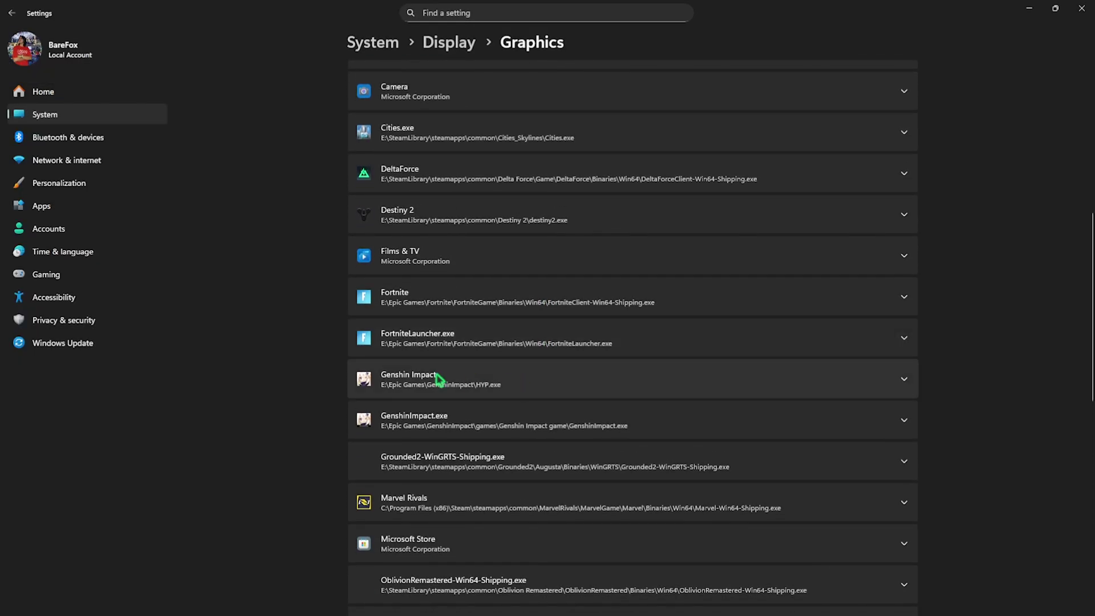
left_click(512, 386)
left_click(815, 419)
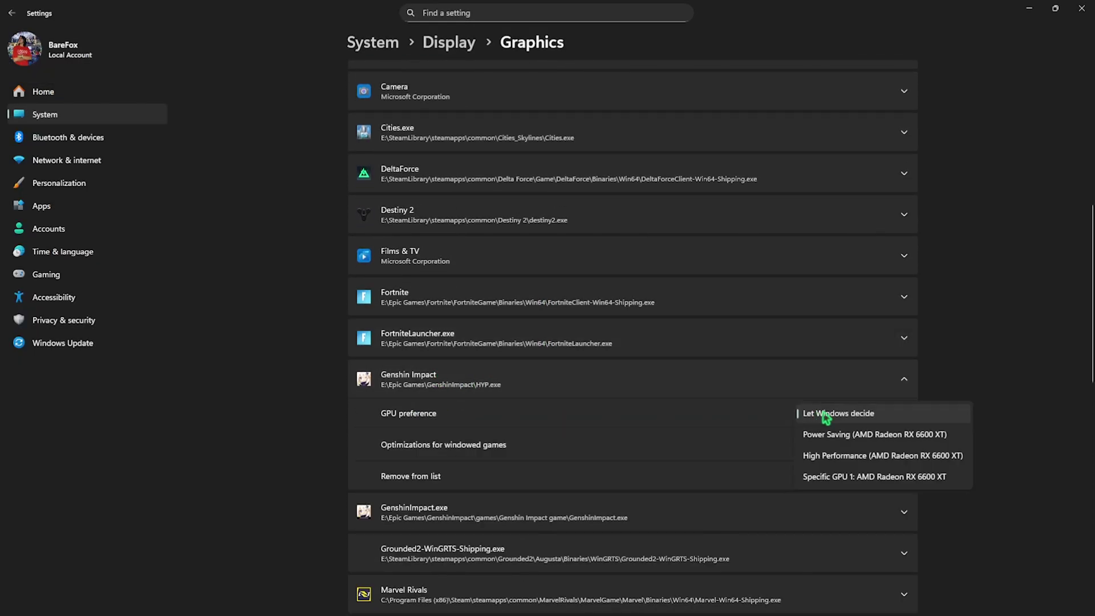
left_click(841, 455)
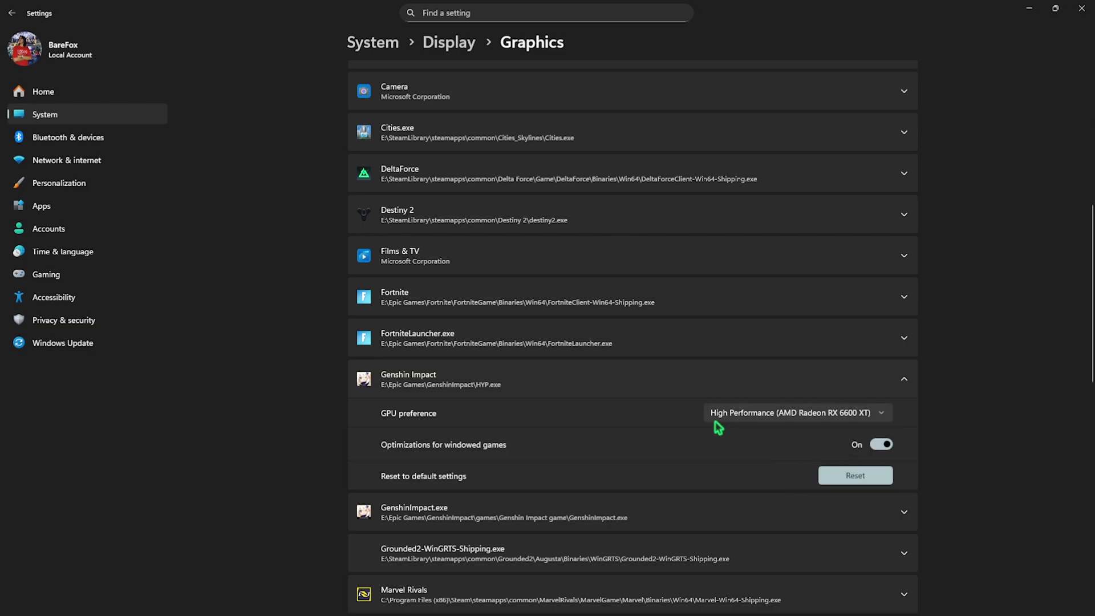
Step: Add GenshinImpact.exe from games\Genshin Impact game to the graphics app list
scroll(718, 428, "up", 6)
left_click(766, 301)
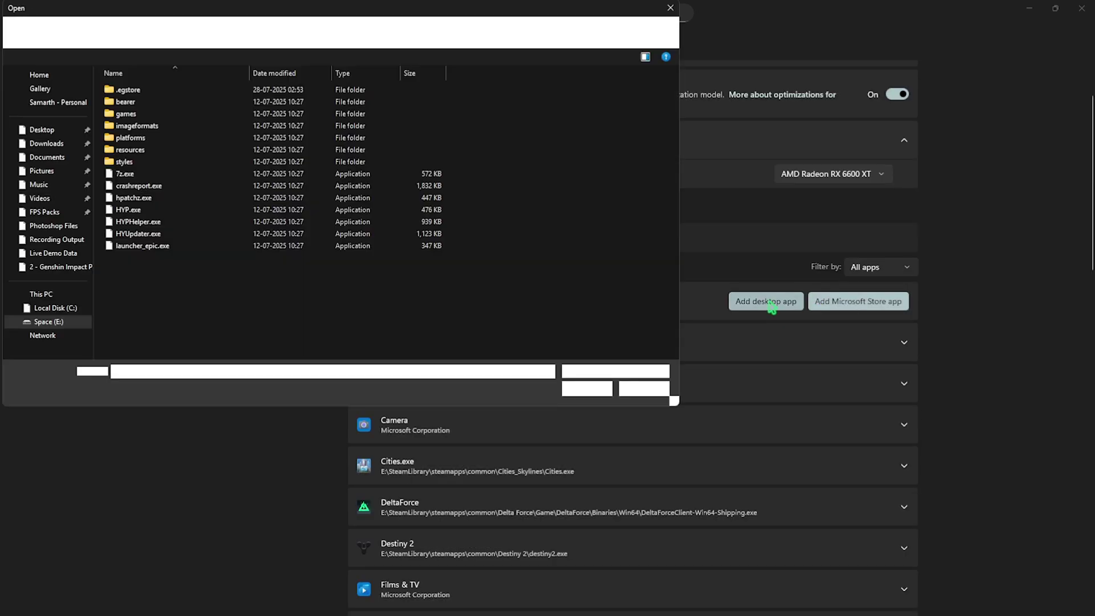
double_click(172, 114)
double_click(169, 91)
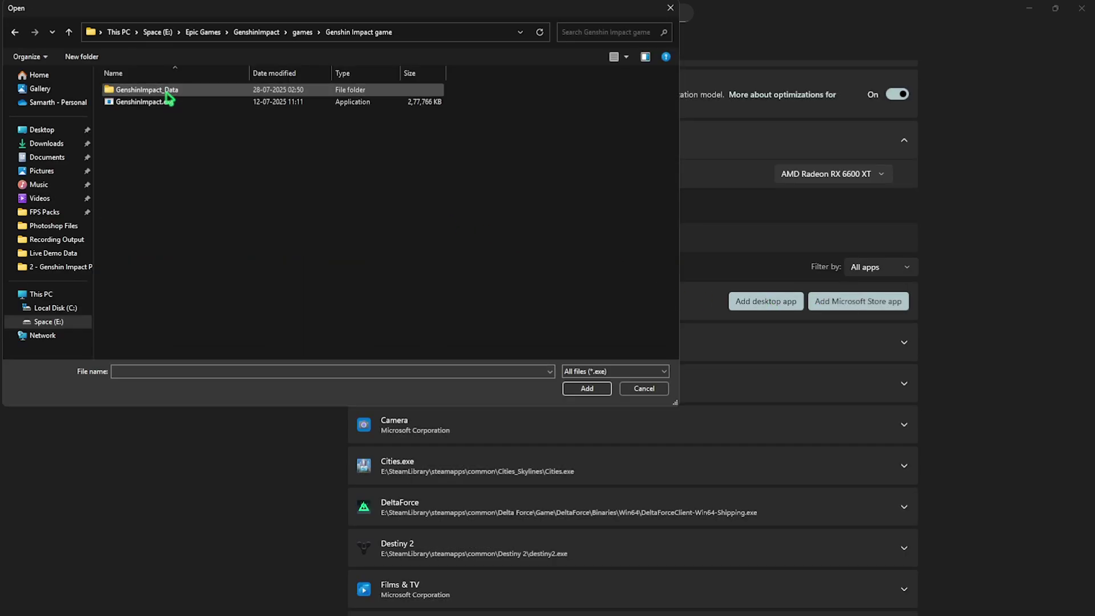
left_click(168, 103)
left_click(585, 389)
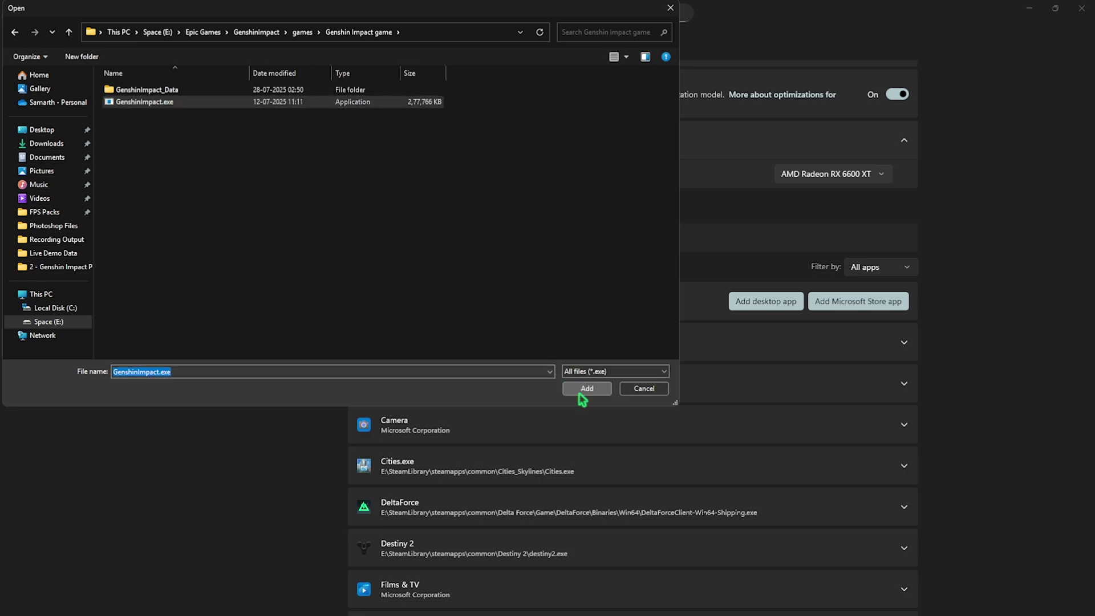
left_click(588, 391)
Step: Set GenshinImpact.exe's GPU preference to High Performance and close Settings
scroll(545, 376, "down", 8)
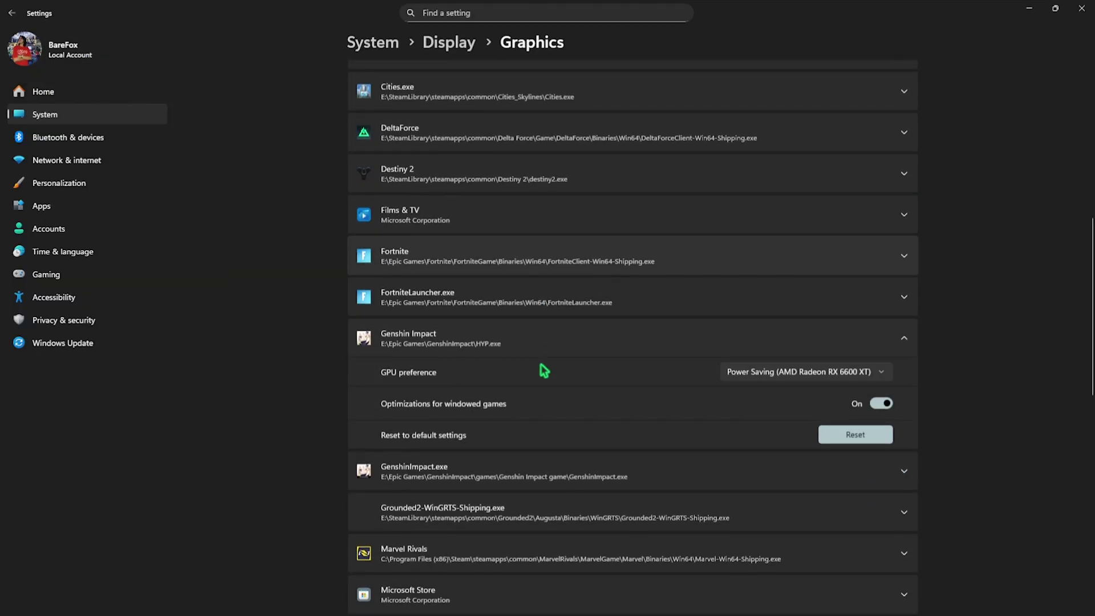
left_click(488, 285)
left_click(778, 297)
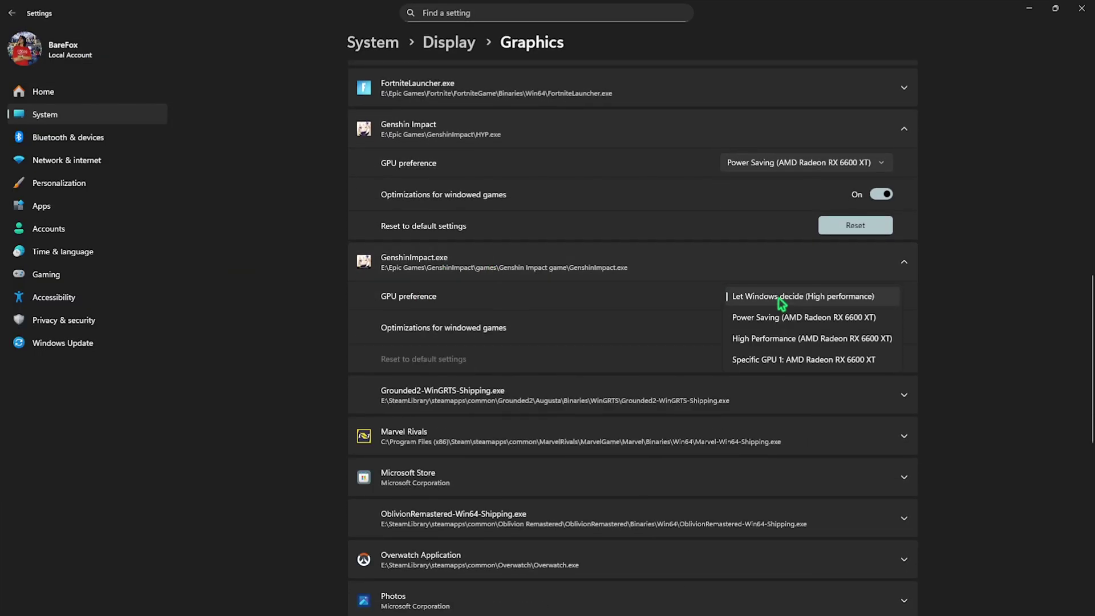
left_click(772, 341)
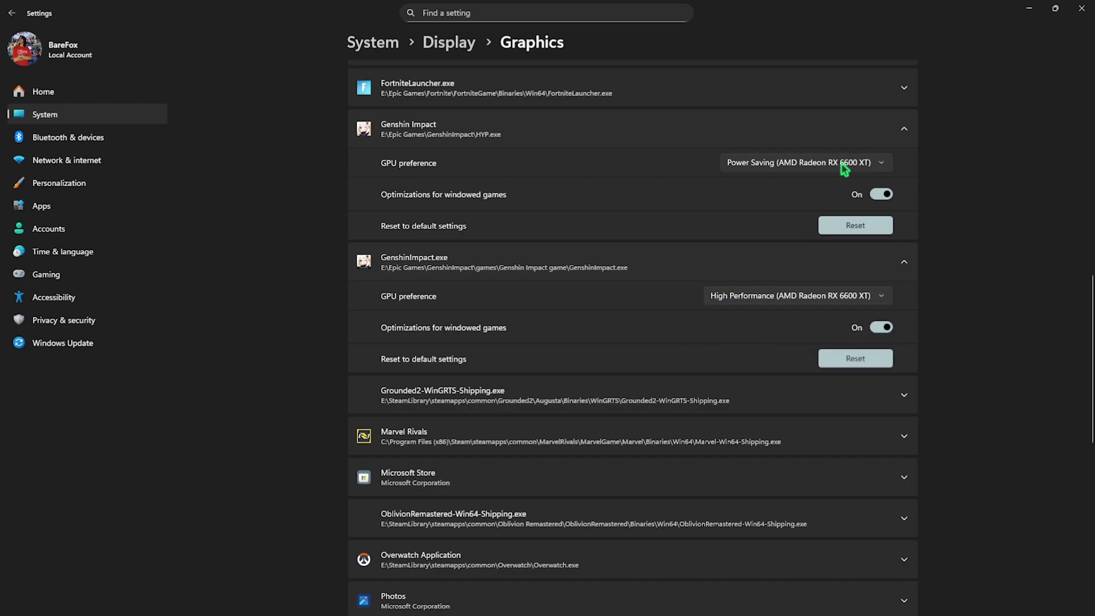
left_click(1081, 8)
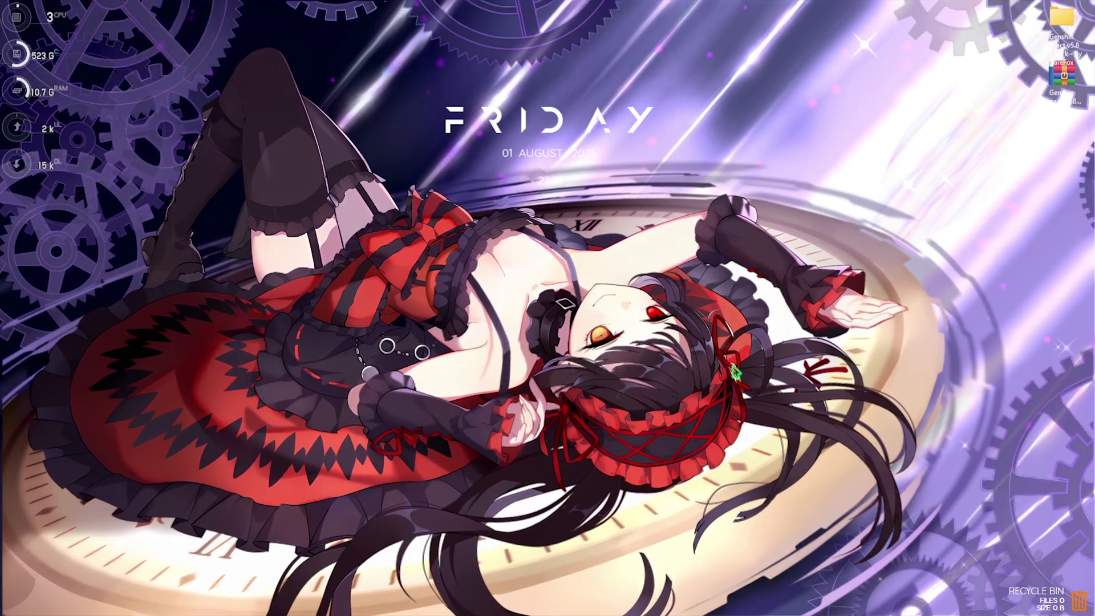
Step: Open Local Group Policy Editor at Computer Configuration › Administrative Templates › Windows Components › App Privacy
key("super")
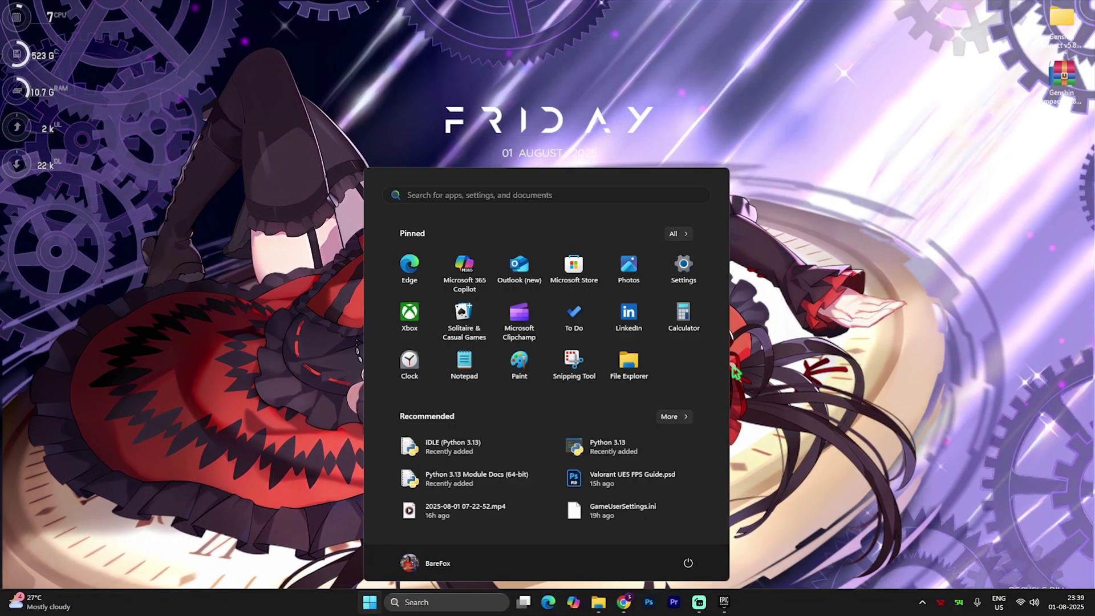
type("local")
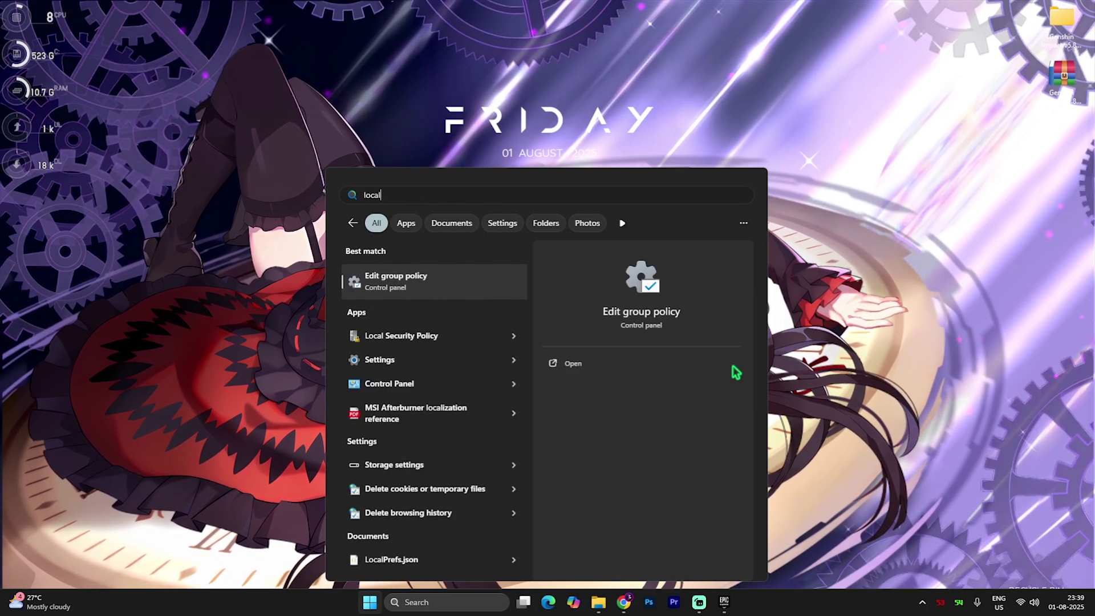
key("Return")
double_click(463, 105)
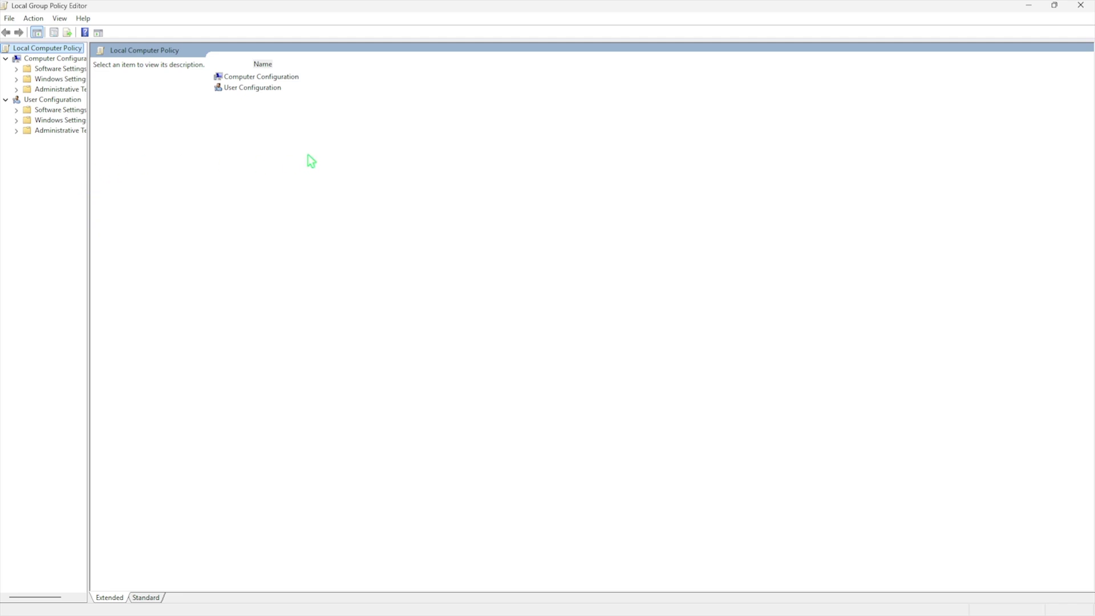
double_click(277, 78)
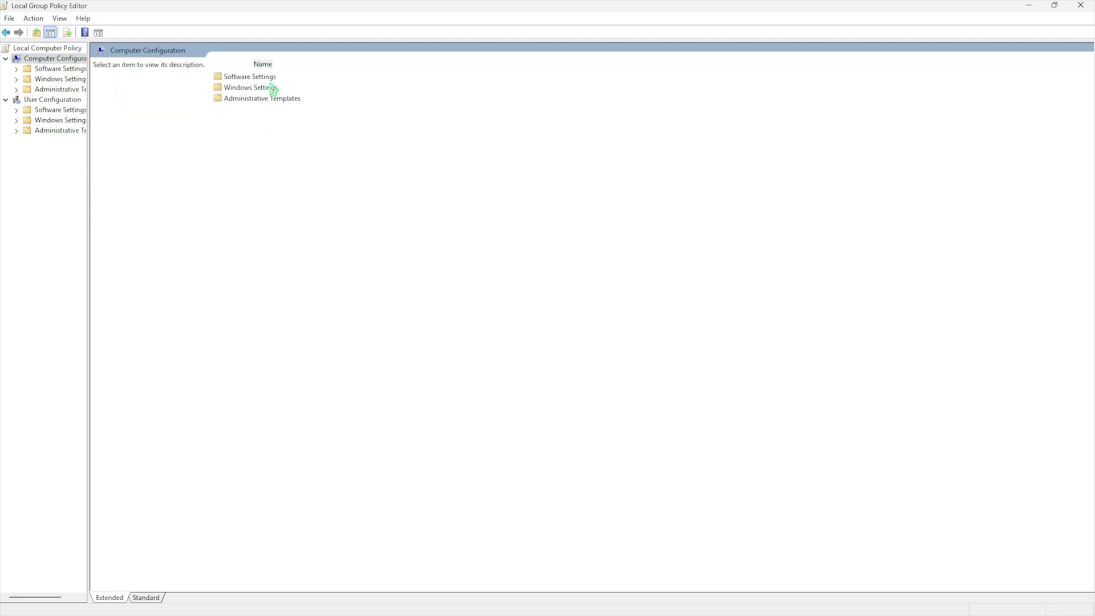
double_click(271, 100)
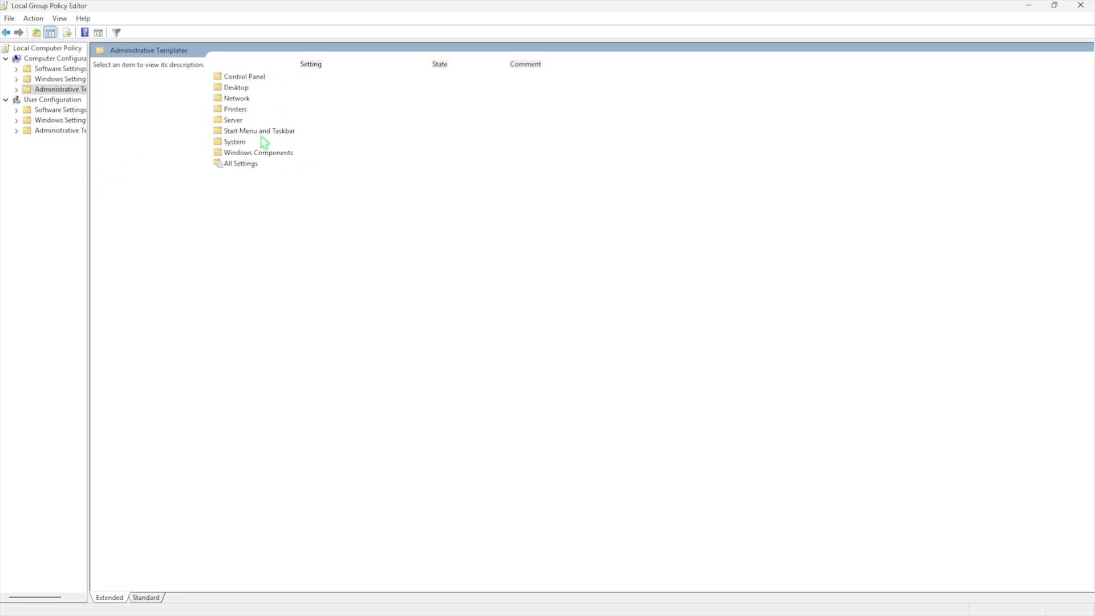
double_click(262, 153)
double_click(253, 122)
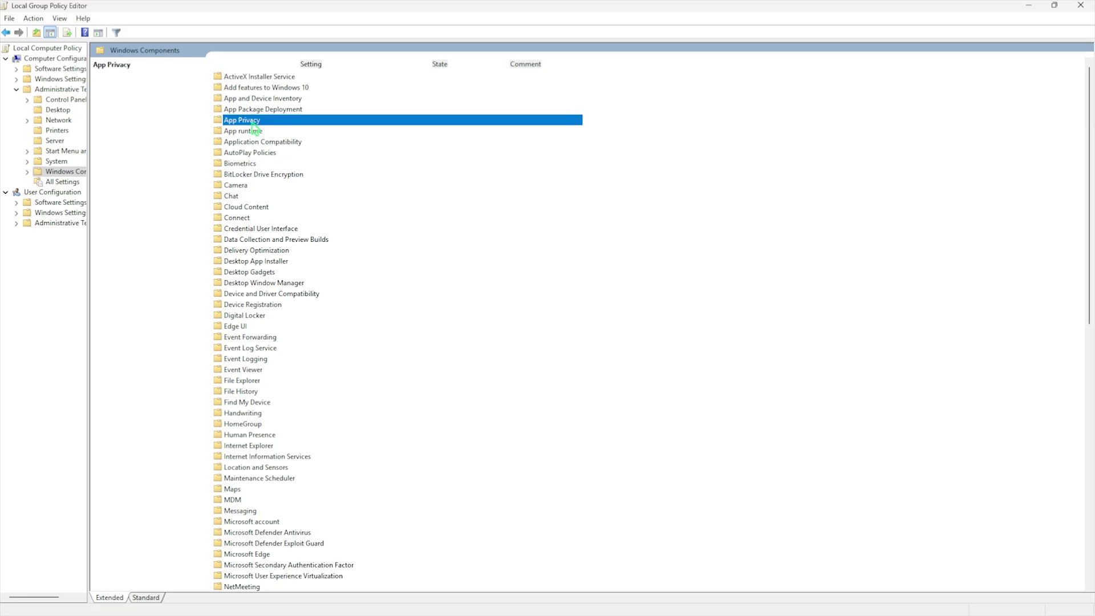
Step: Enable 'Let Windows apps run in the background' with Force Deny as the default for all apps
left_click(287, 340)
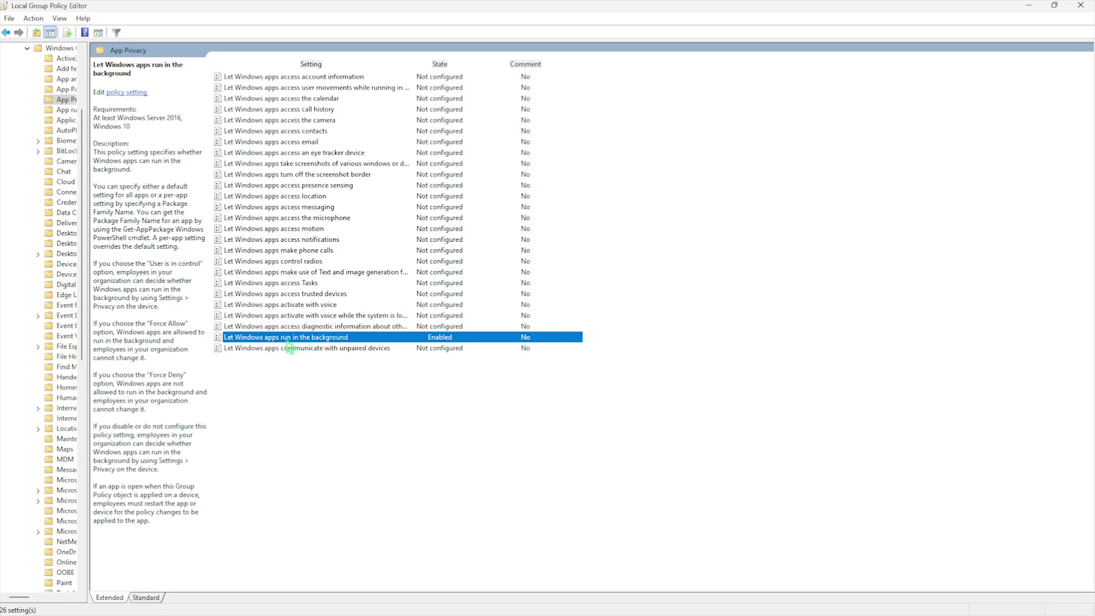
double_click(289, 339)
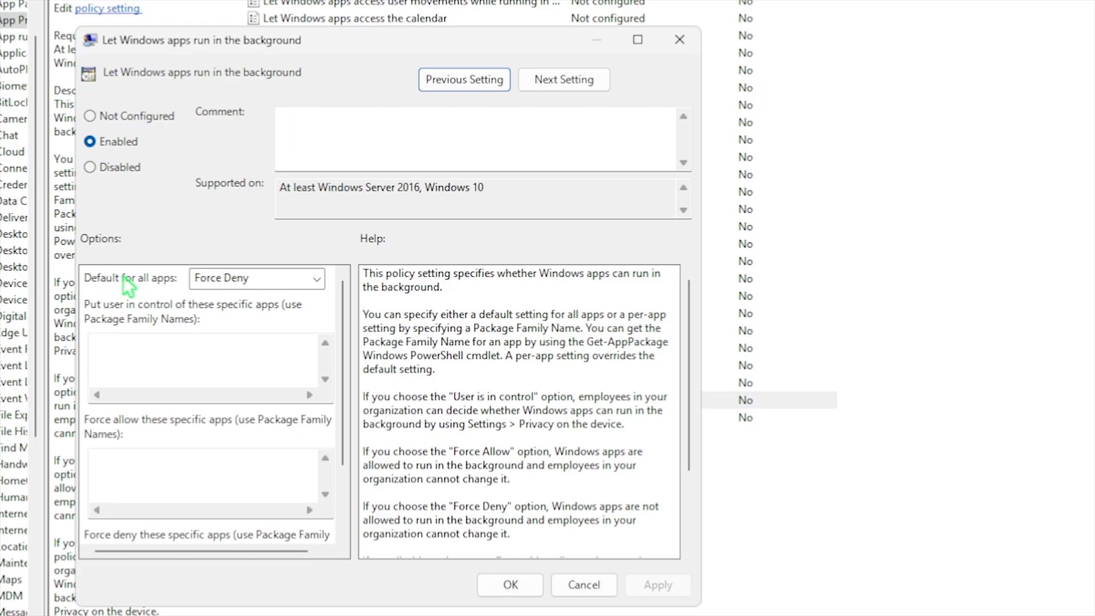
left_click(510, 585)
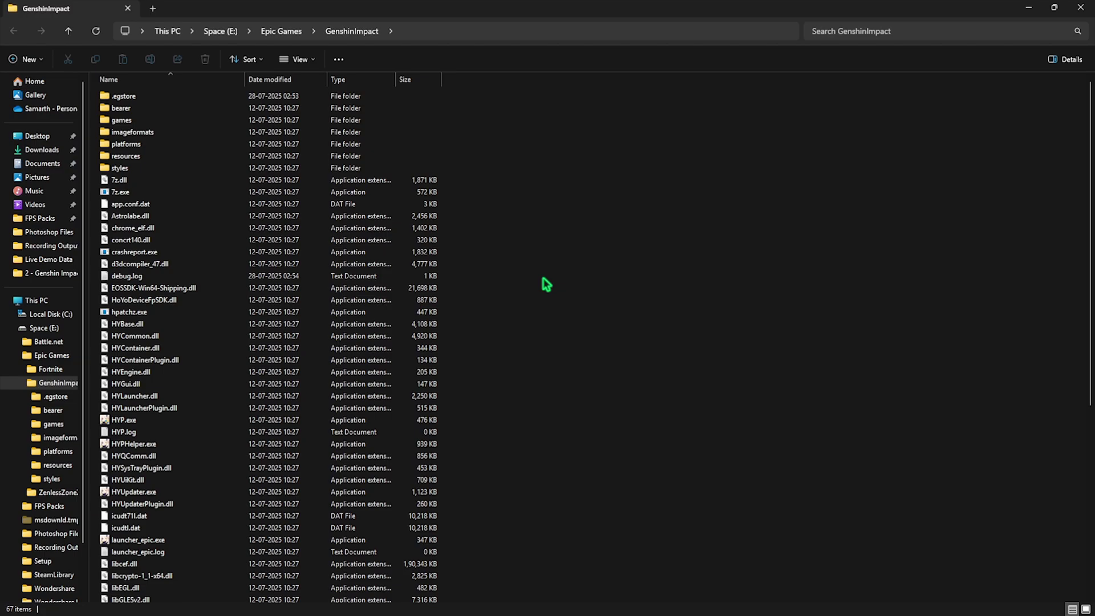
Step: Disable fullscreen optimizations for HYP.exe in its Compatibility properties
right_click(347, 418)
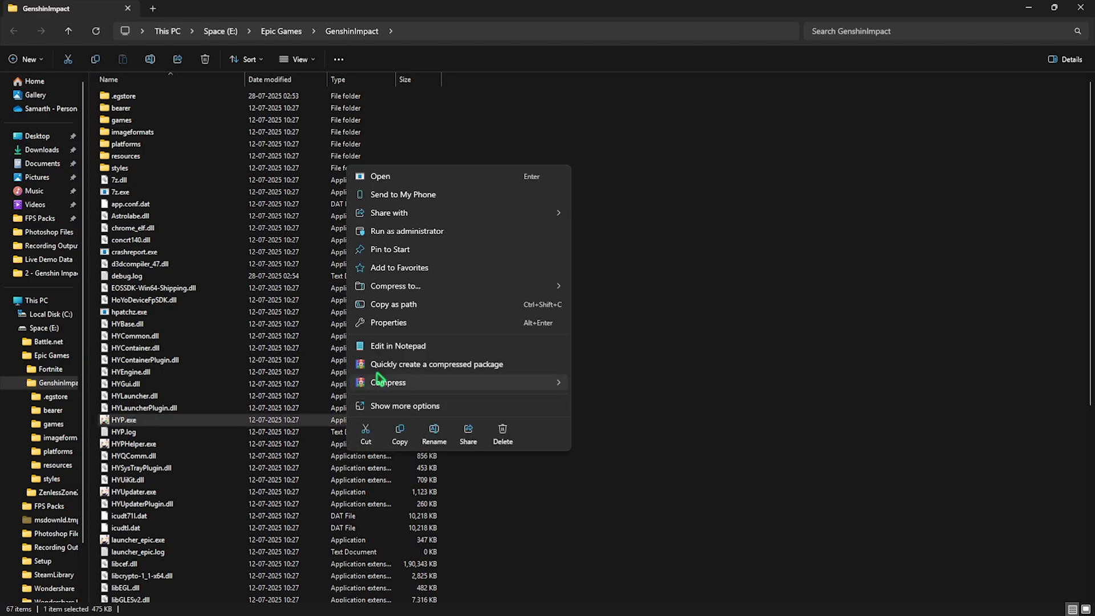
left_click(399, 323)
left_click(447, 329)
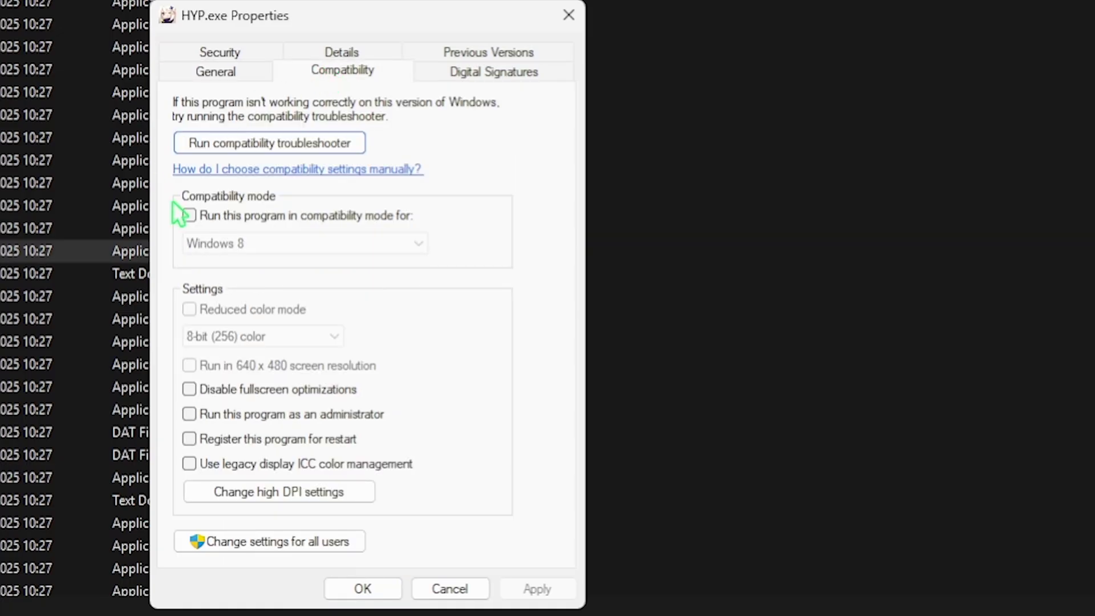
left_click(374, 493)
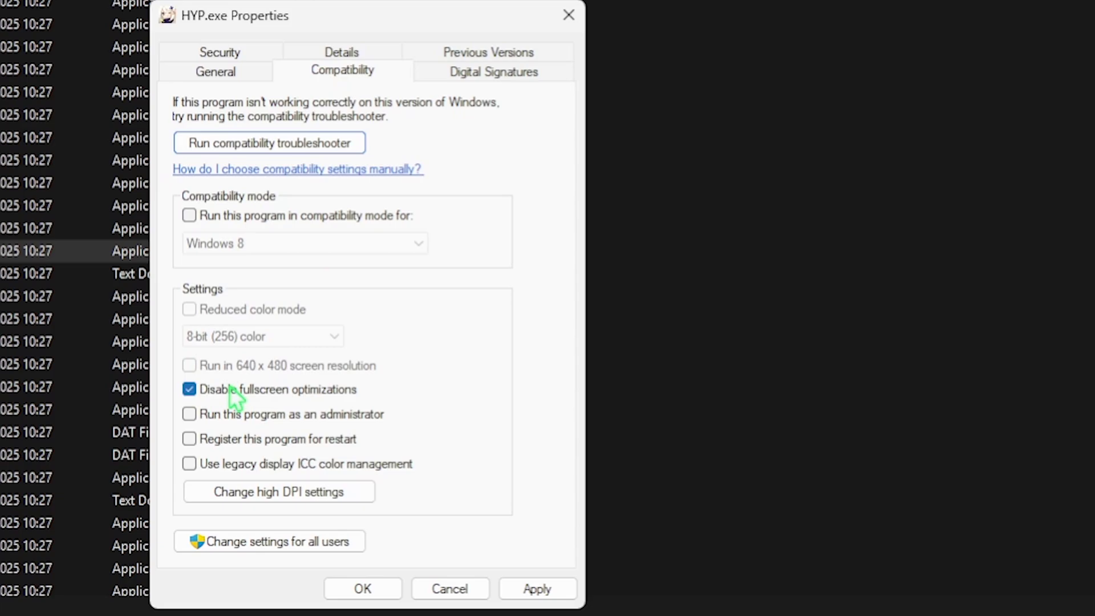
left_click(536, 587)
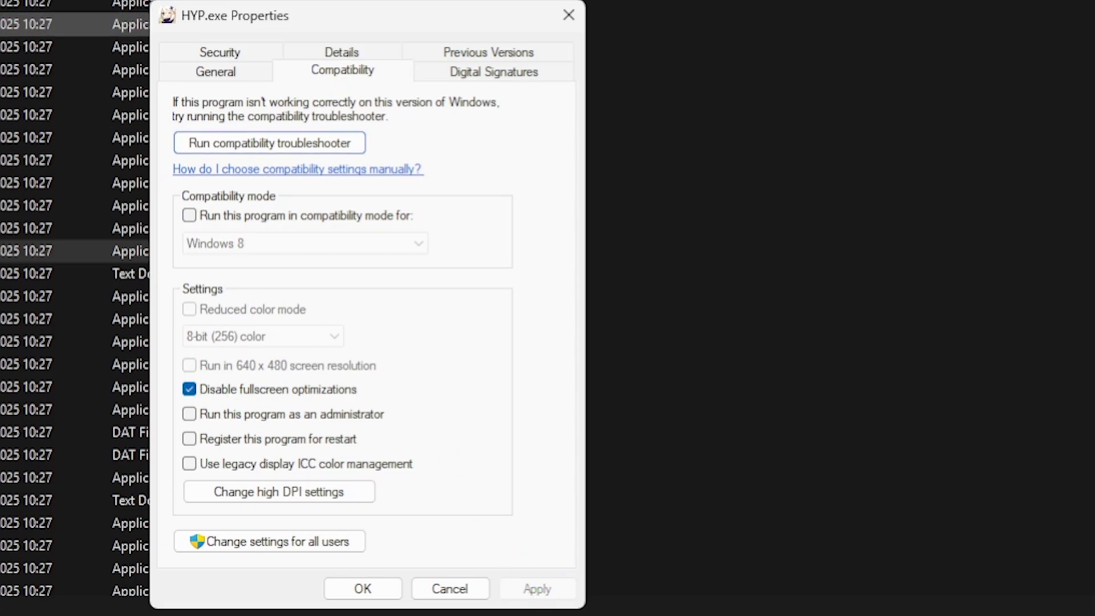
left_click(568, 15)
Step: Disable fullscreen optimizations for GenshinImpact.exe in games\Genshin Impact game
double_click(139, 120)
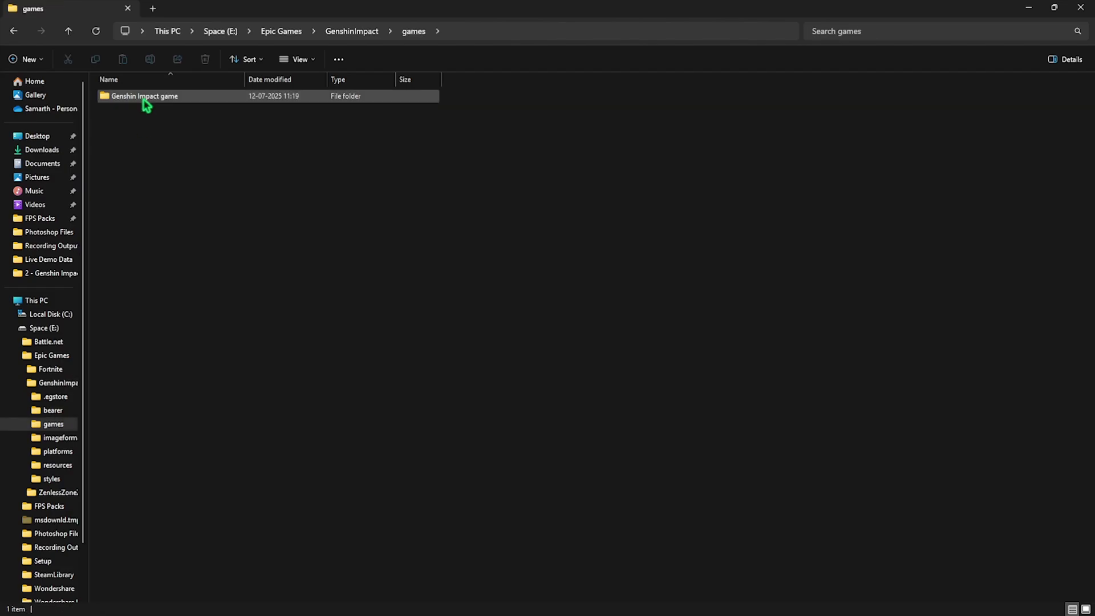
double_click(147, 98)
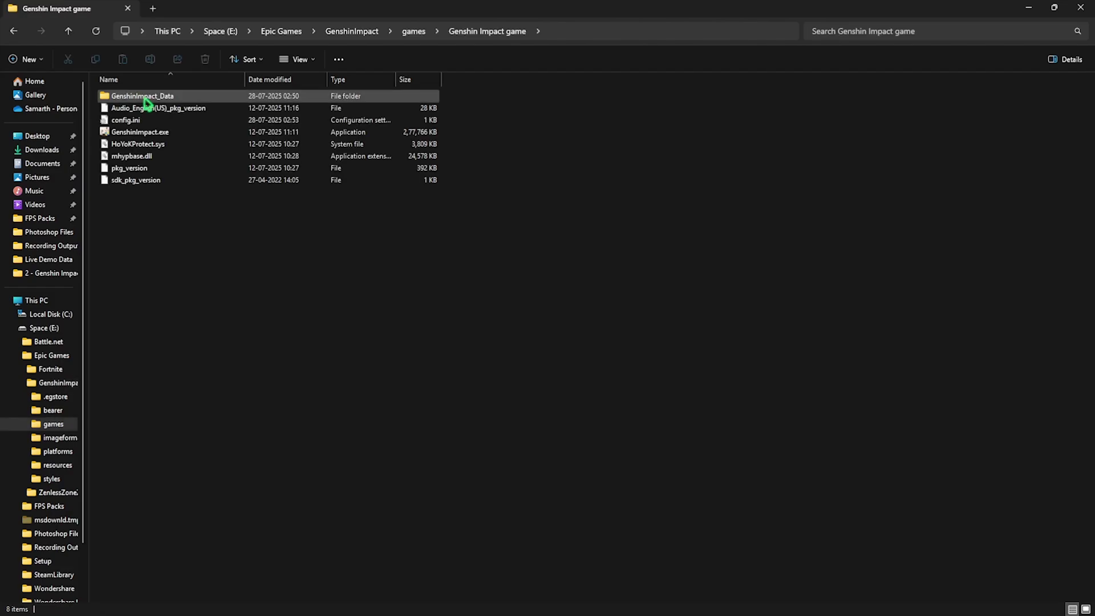
left_click(154, 135)
right_click(159, 135)
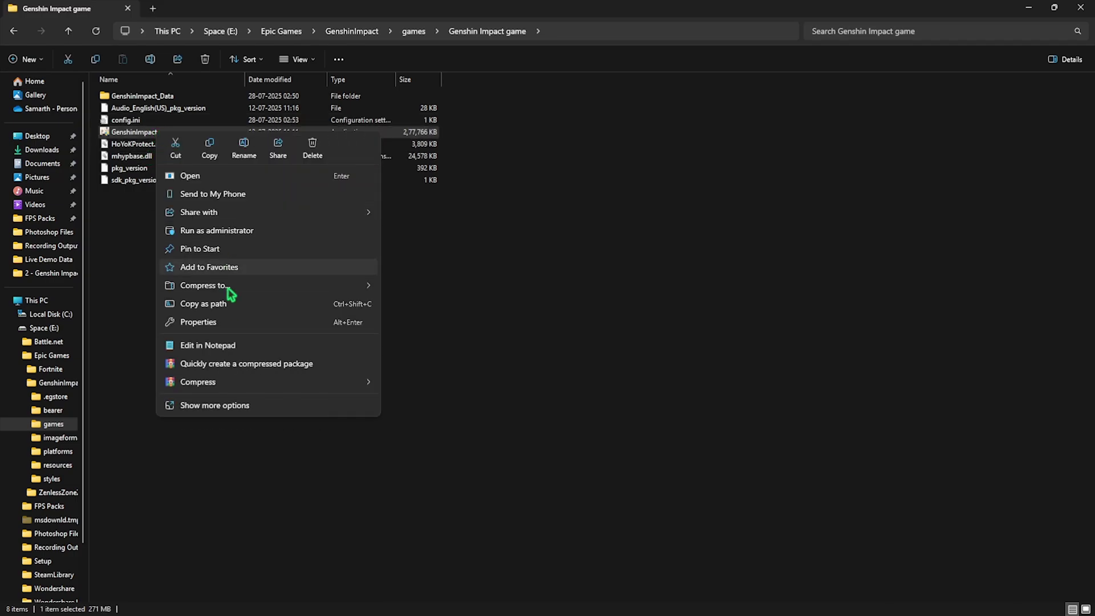
left_click(227, 320)
left_click(291, 94)
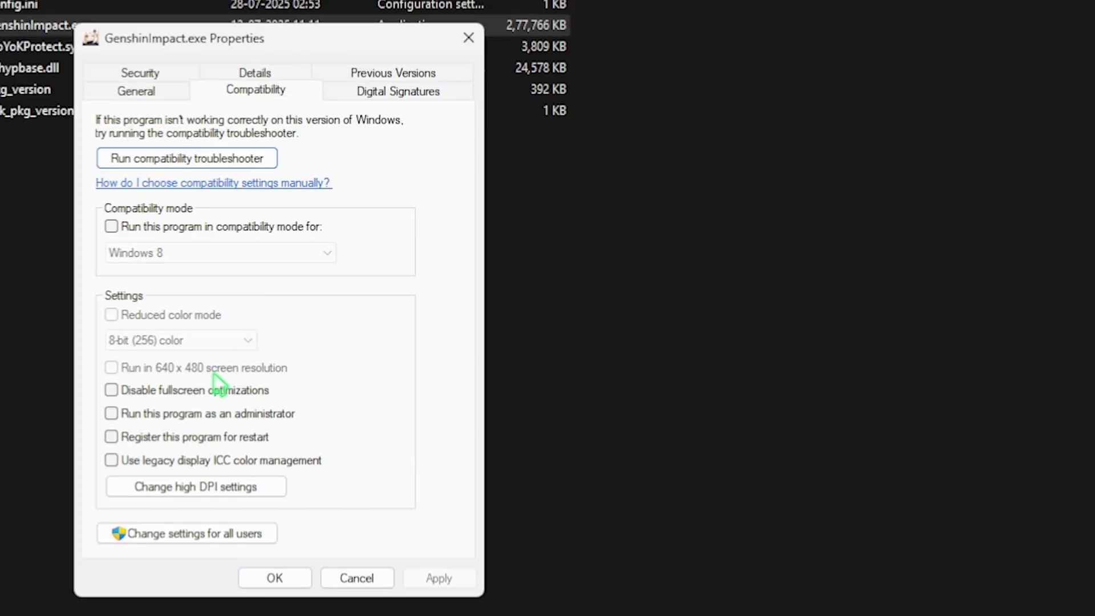
left_click(111, 390)
left_click(430, 577)
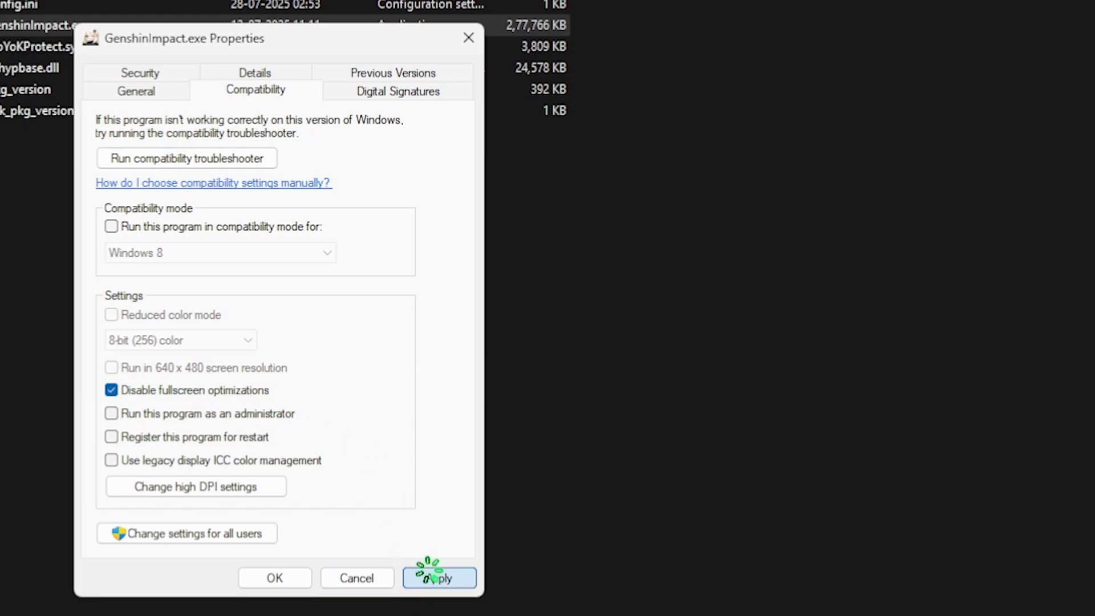
left_click(468, 39)
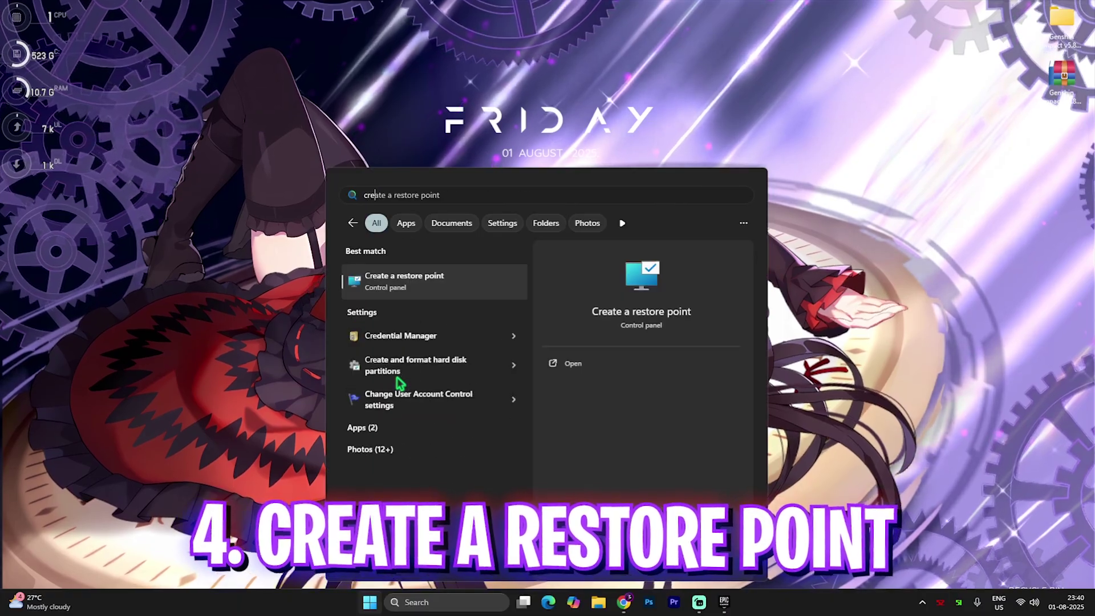
Step: Create a restore point named 'q2' for Local Disk (C:), then close System Properties
key("Return")
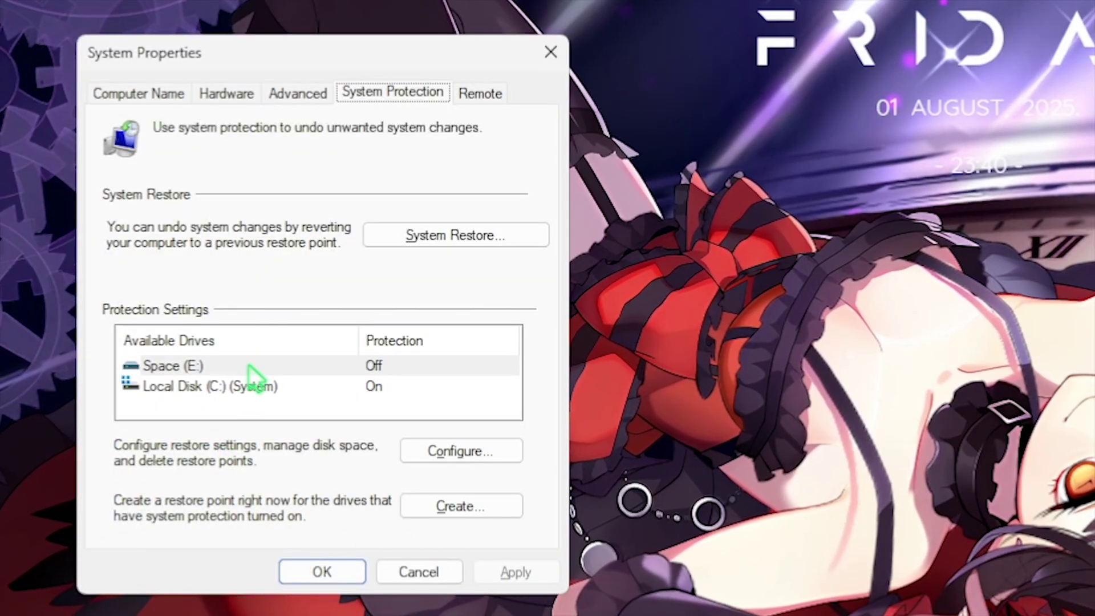
left_click(280, 387)
left_click(471, 509)
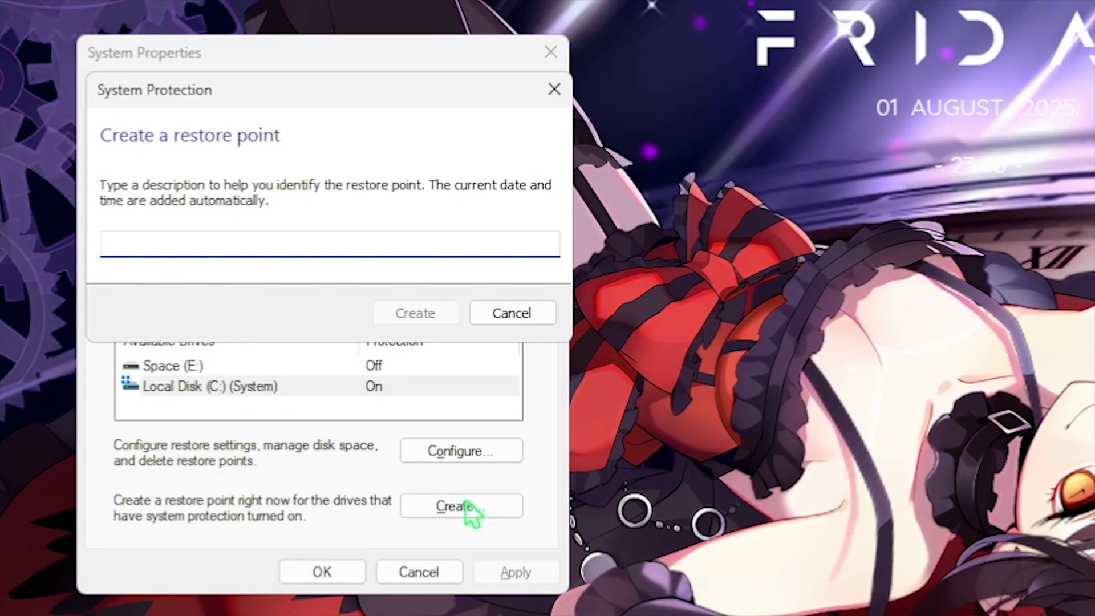
type("q2")
key("Return")
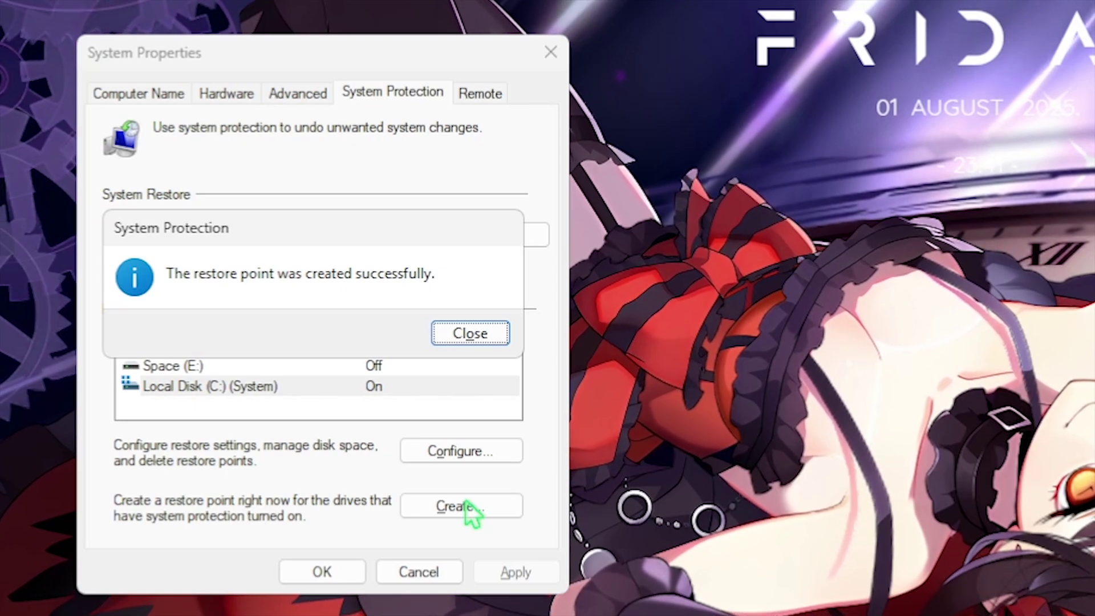
left_click(482, 337)
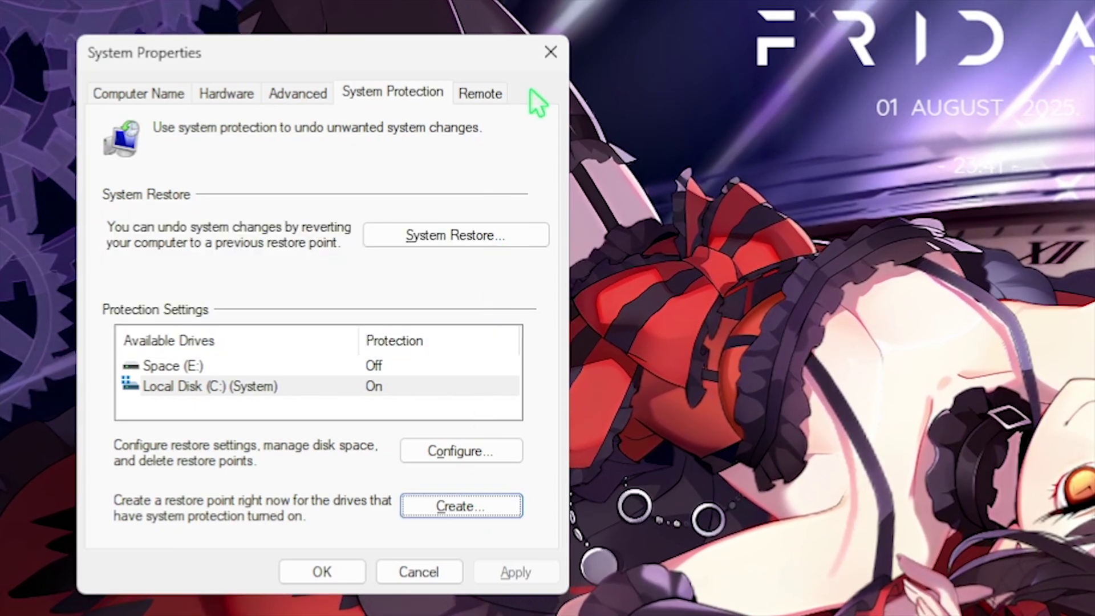
left_click(550, 52)
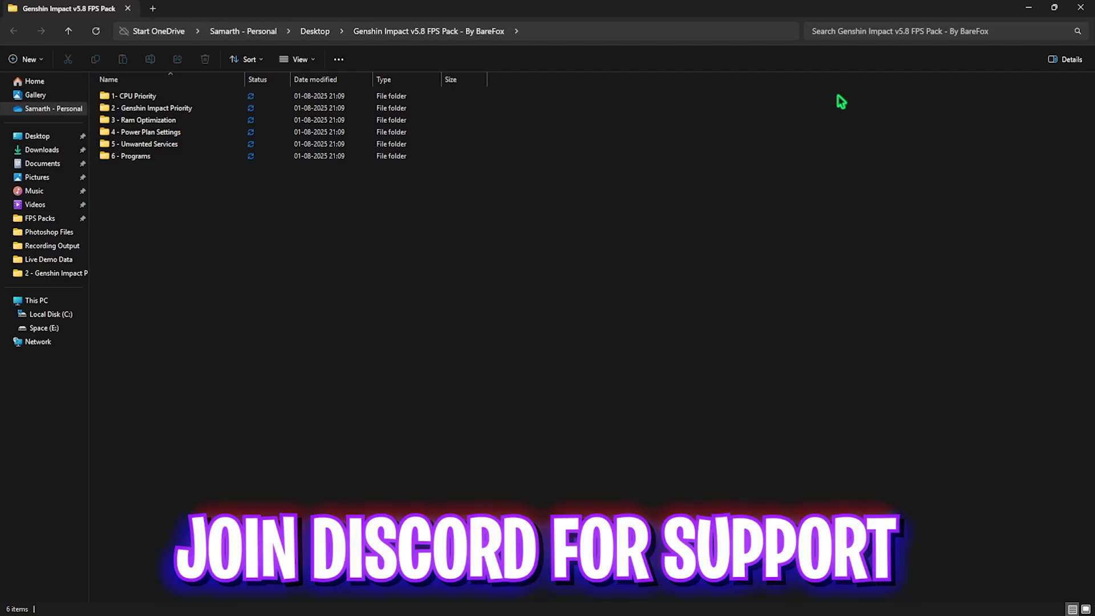
Step: Browse the AMD and INTEL folders in 1- CPU Priority, then return to the FPS Pack folder
double_click(159, 98)
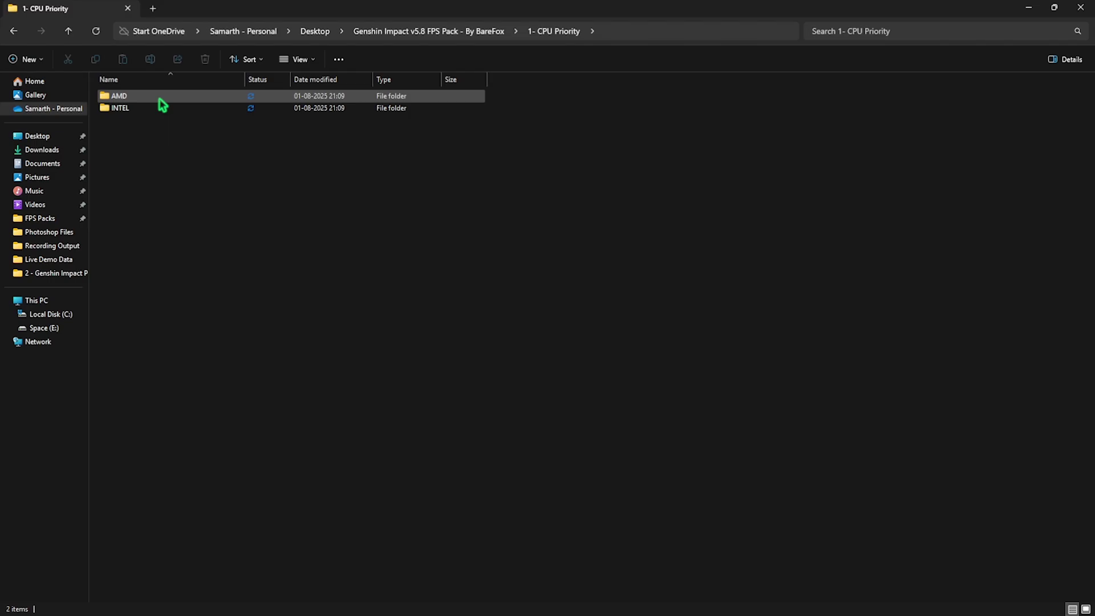
double_click(160, 97)
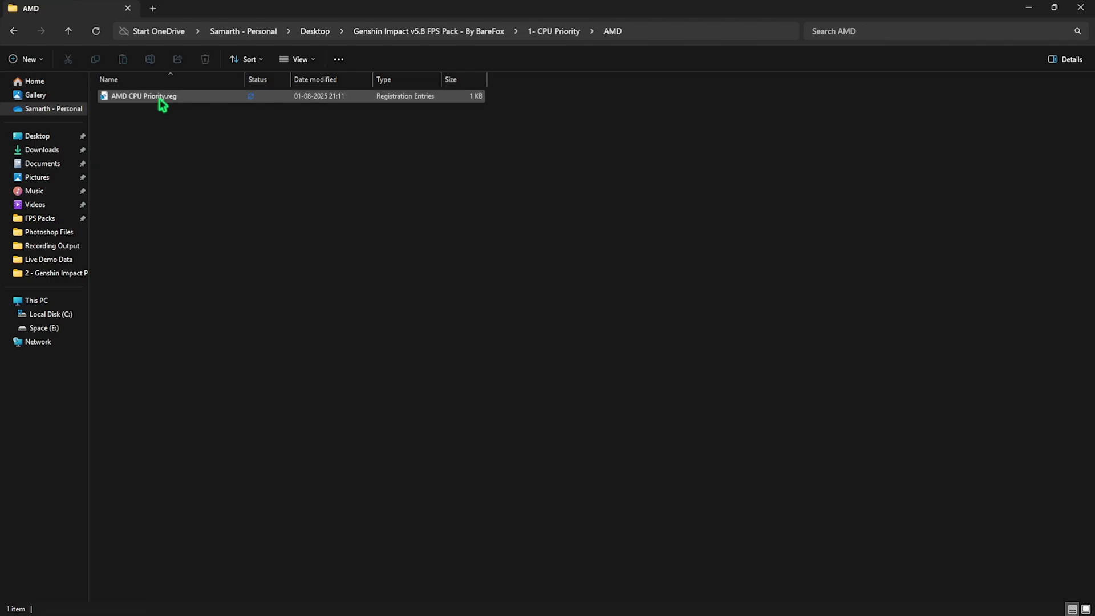
left_click(555, 30)
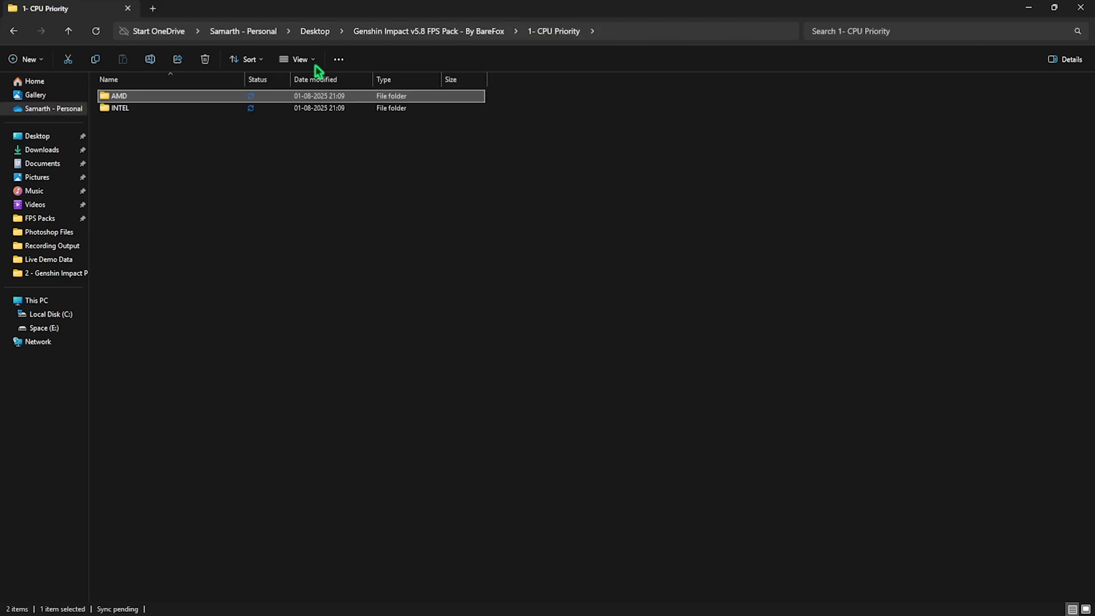
double_click(140, 109)
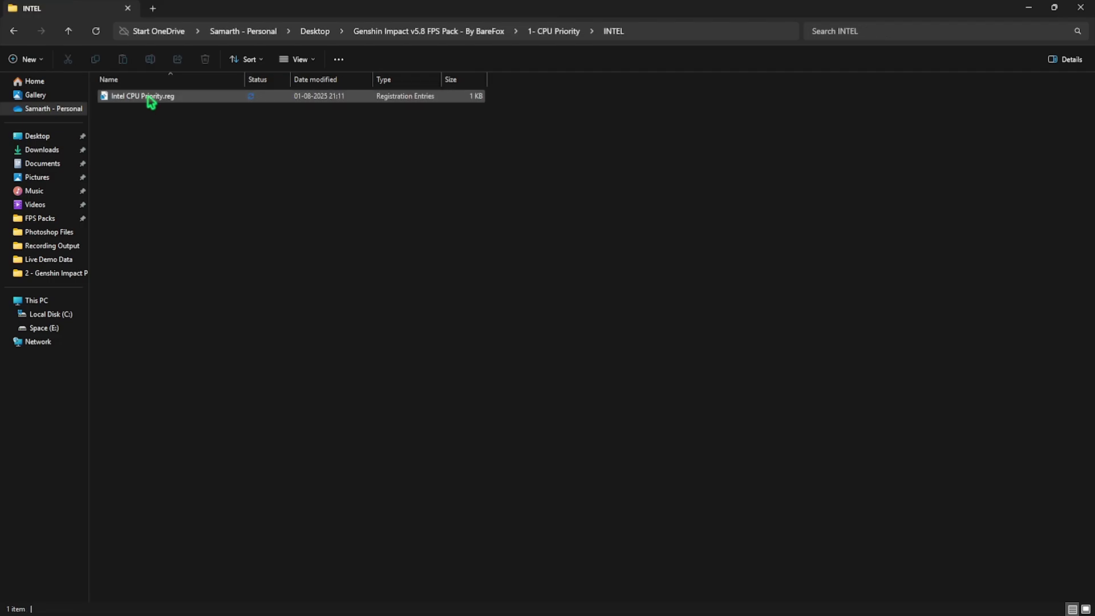
left_click(447, 32)
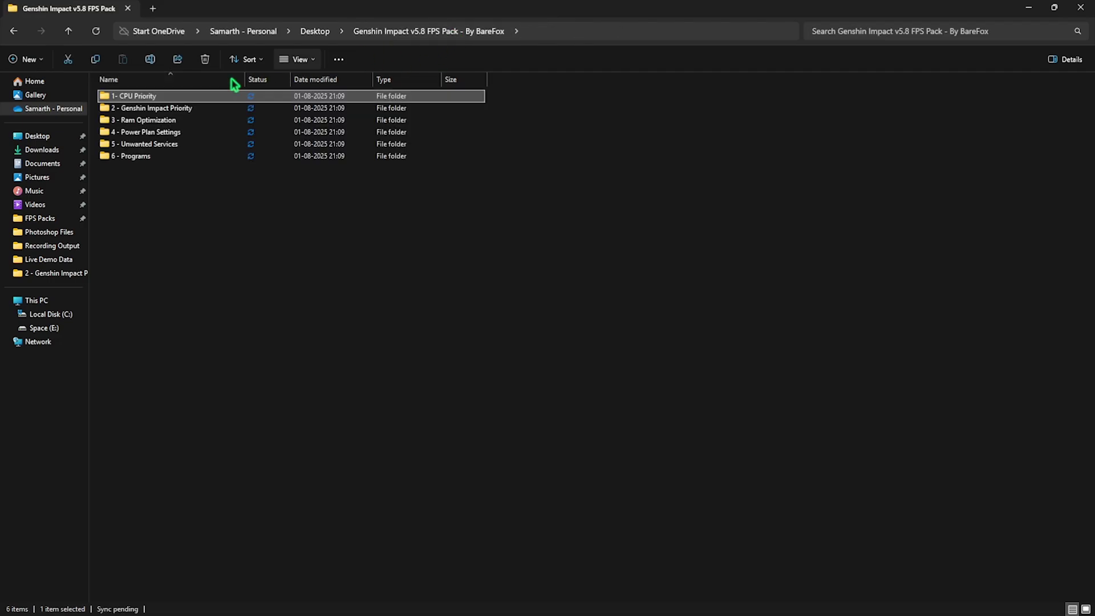
left_click(181, 108)
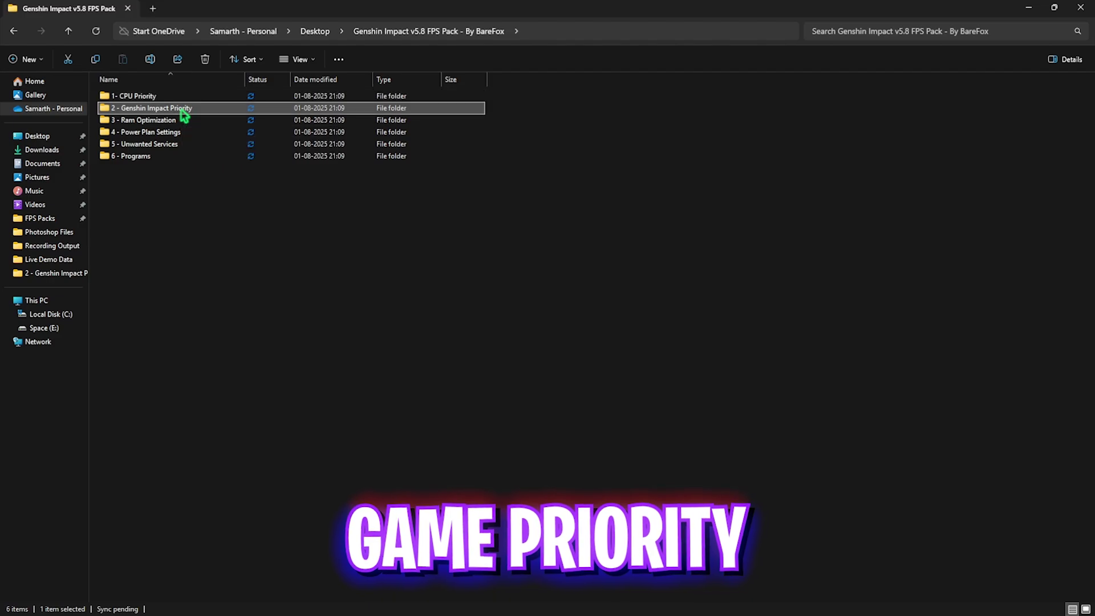
double_click(182, 111)
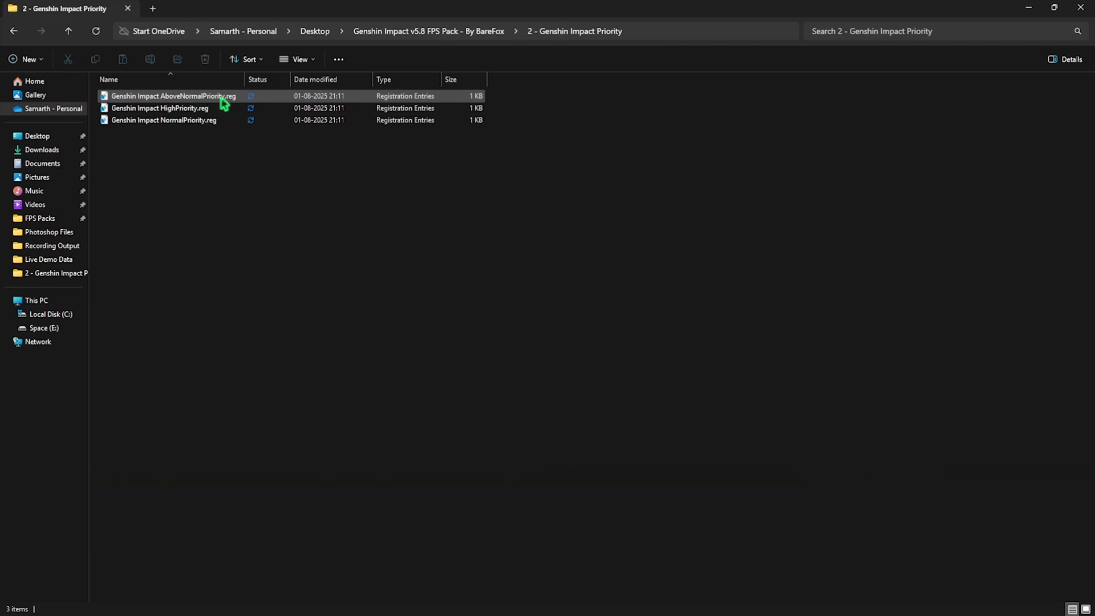
left_click(396, 32)
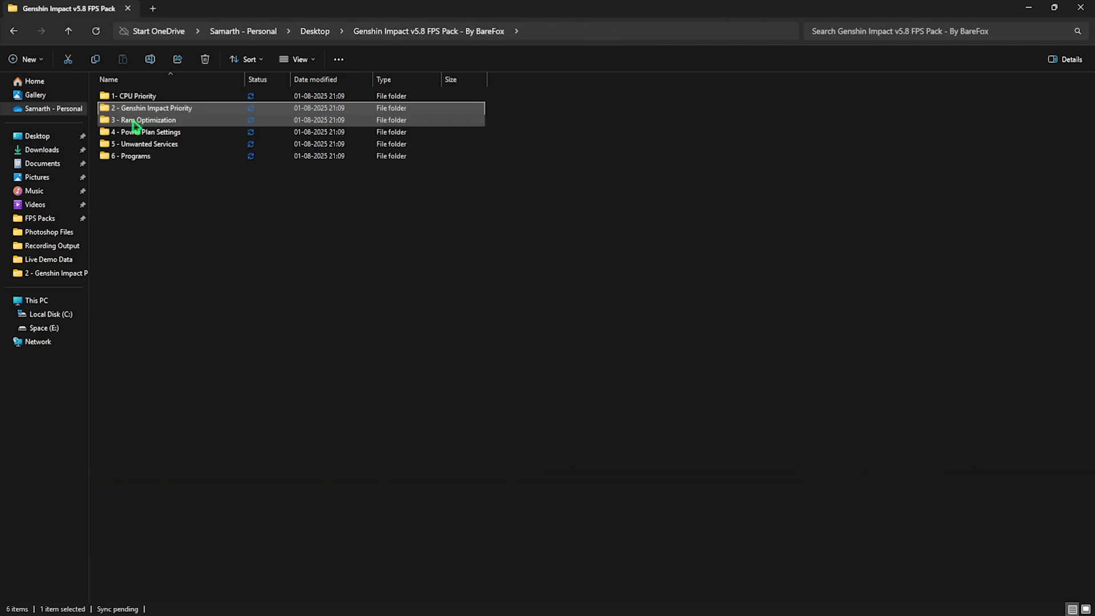
double_click(136, 120)
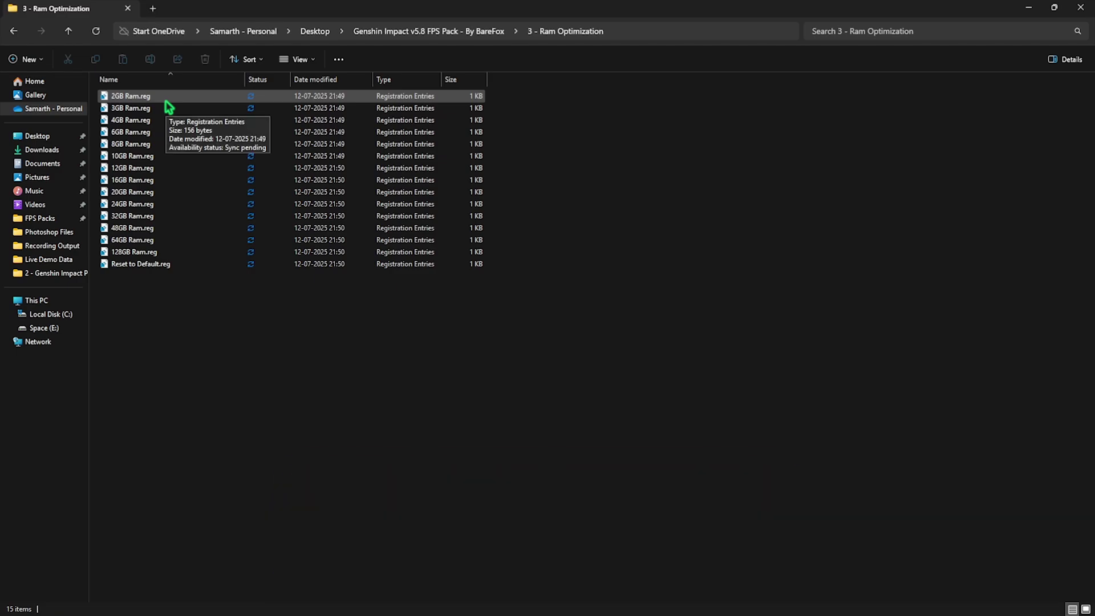
left_click(135, 217)
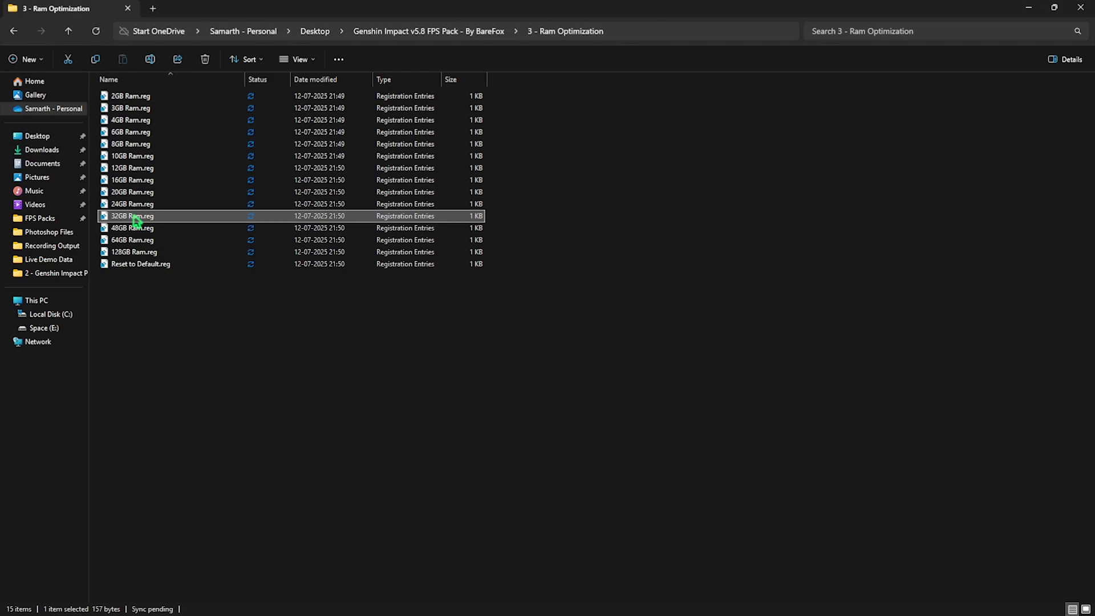
left_click(126, 265)
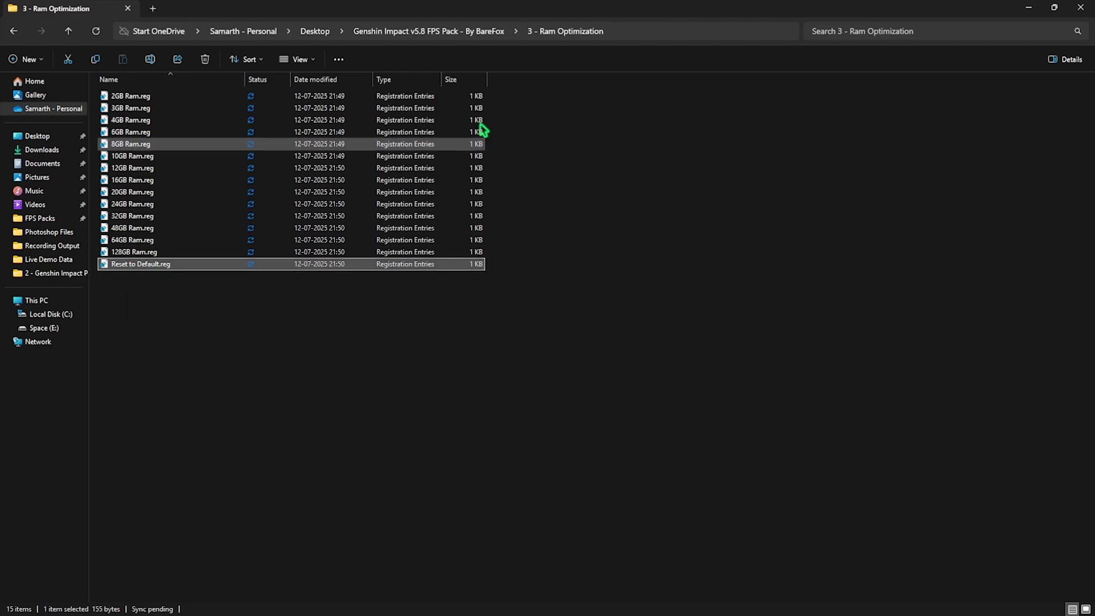
left_click(477, 31)
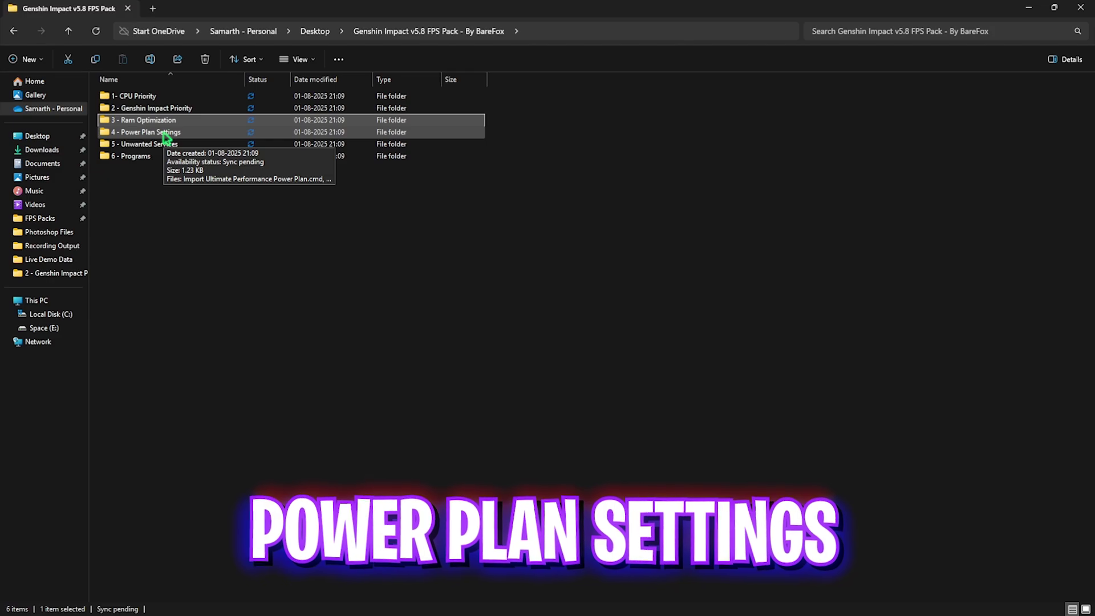
Step: Run the Import Ultimate Performance script as administrator in 4 - Power Plan Settings, then open Power Plans
double_click(165, 133)
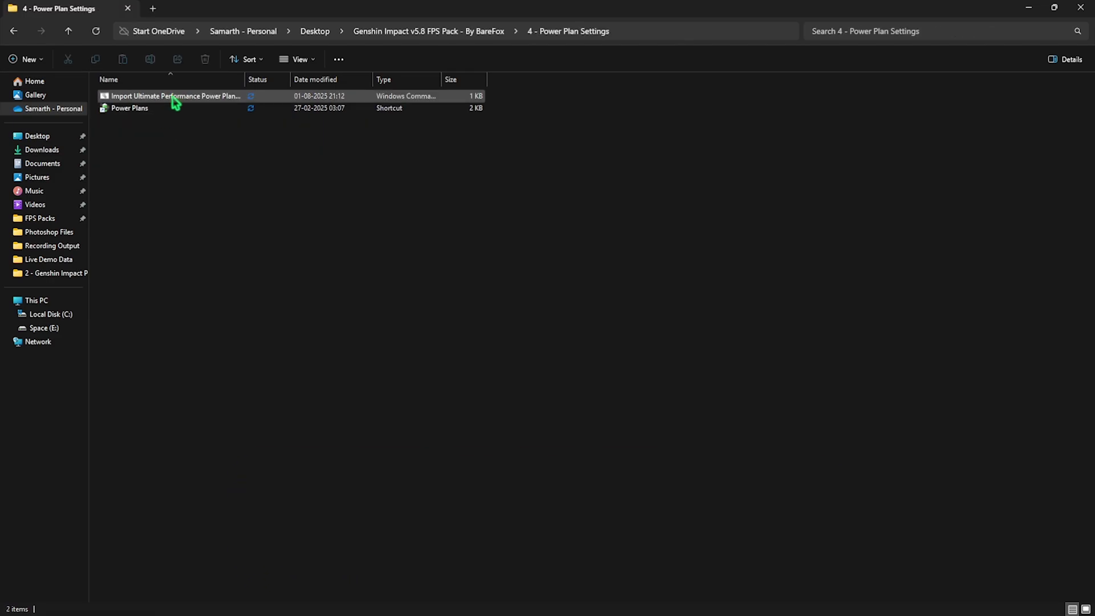
right_click(175, 102)
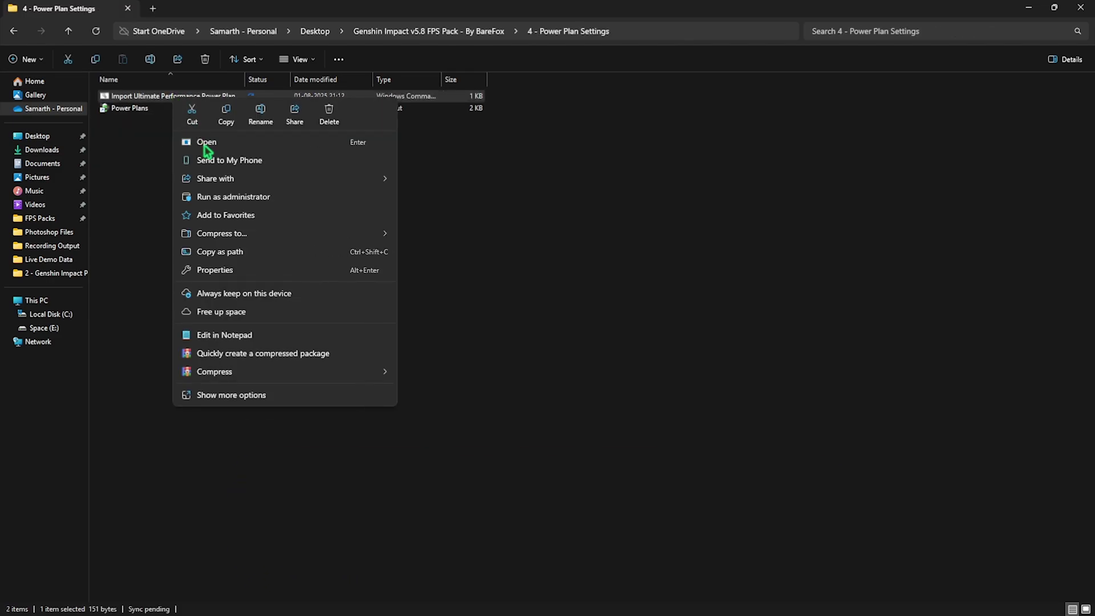
left_click(154, 170)
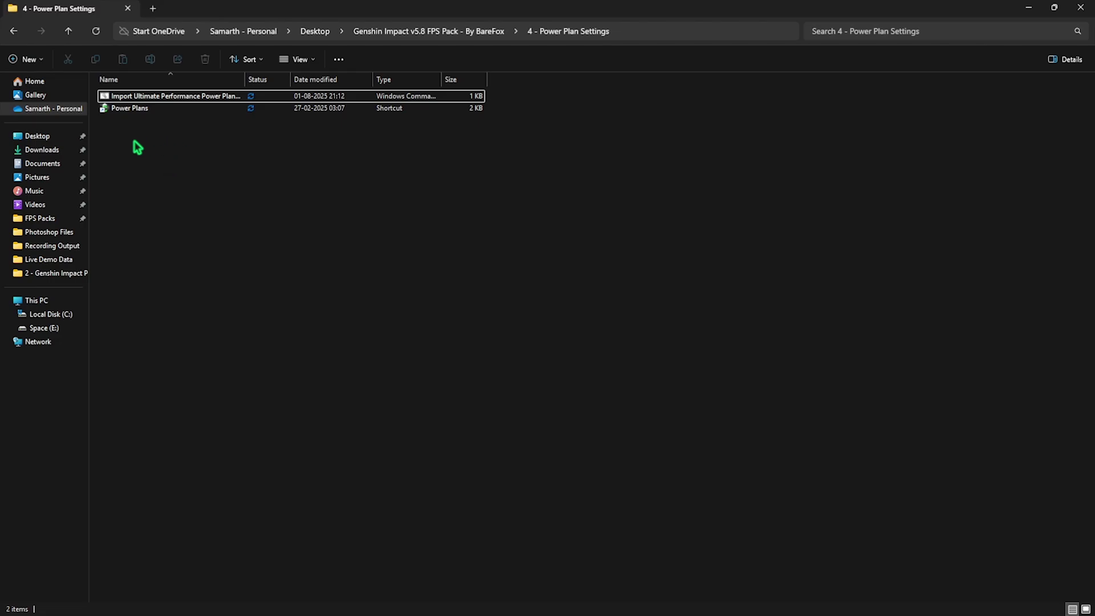
double_click(143, 111)
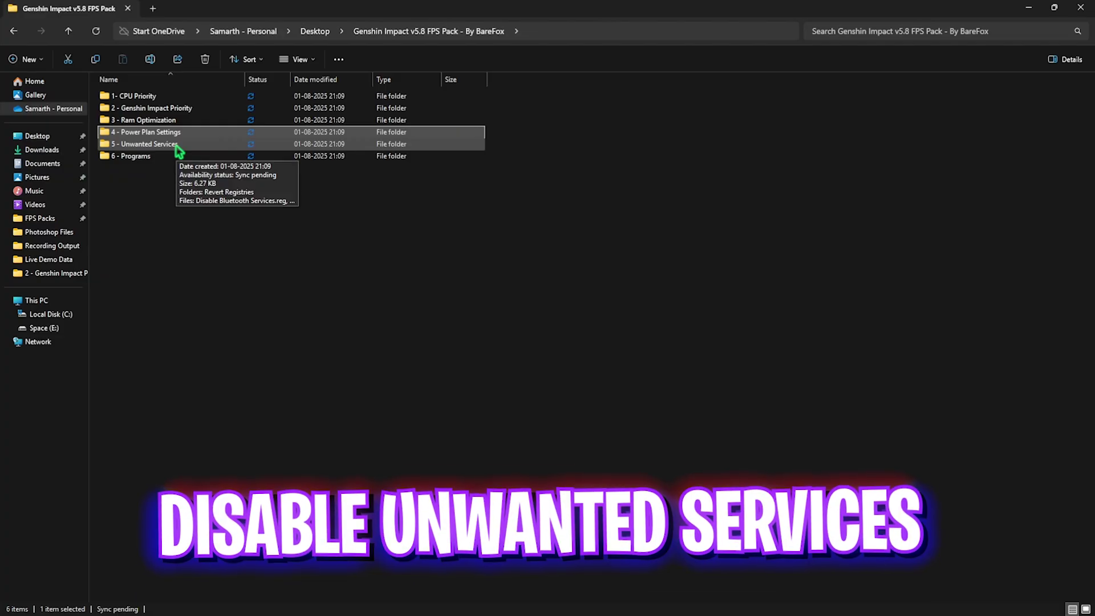
Step: Select the 5 - Unwanted Services .reg files, view Revert Registries, then return to the pack folder
double_click(177, 146)
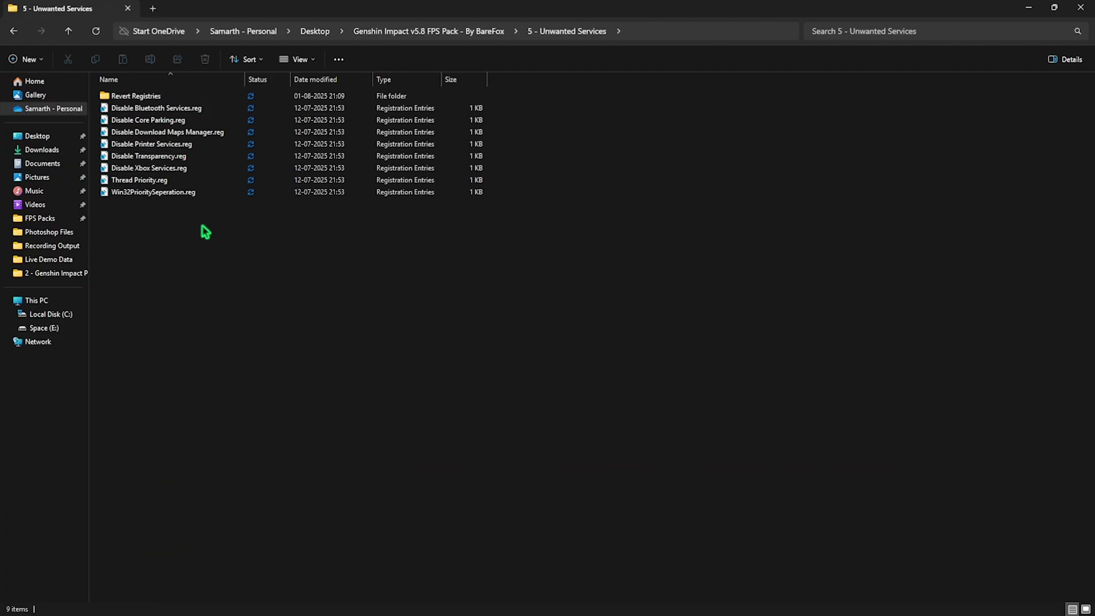
left_click_drag(203, 232, 193, 110)
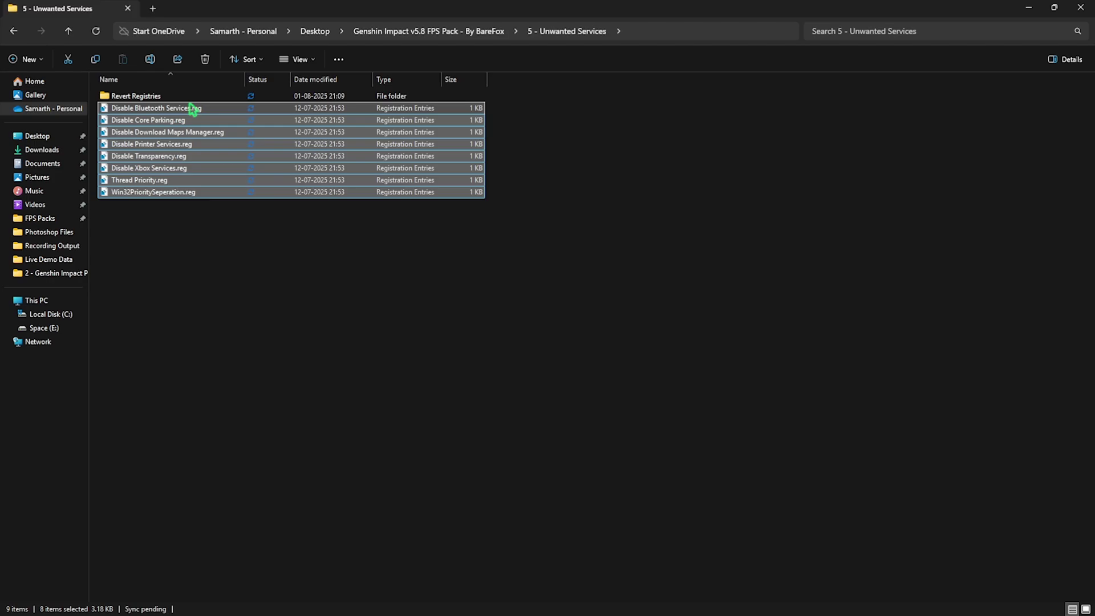
left_click(192, 108)
left_click(177, 145, "ctrl")
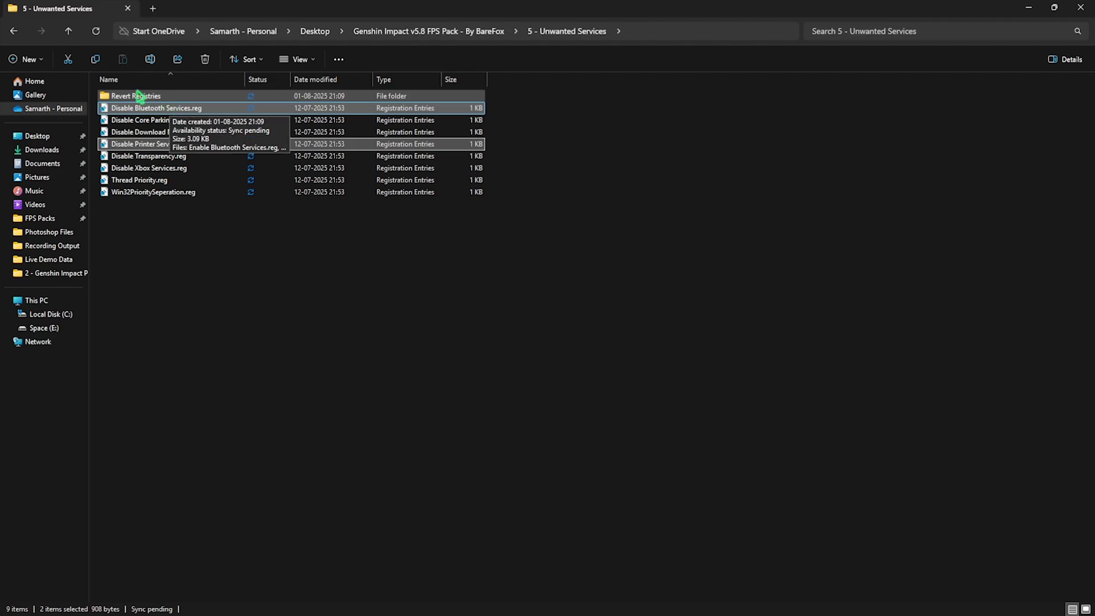
double_click(164, 97)
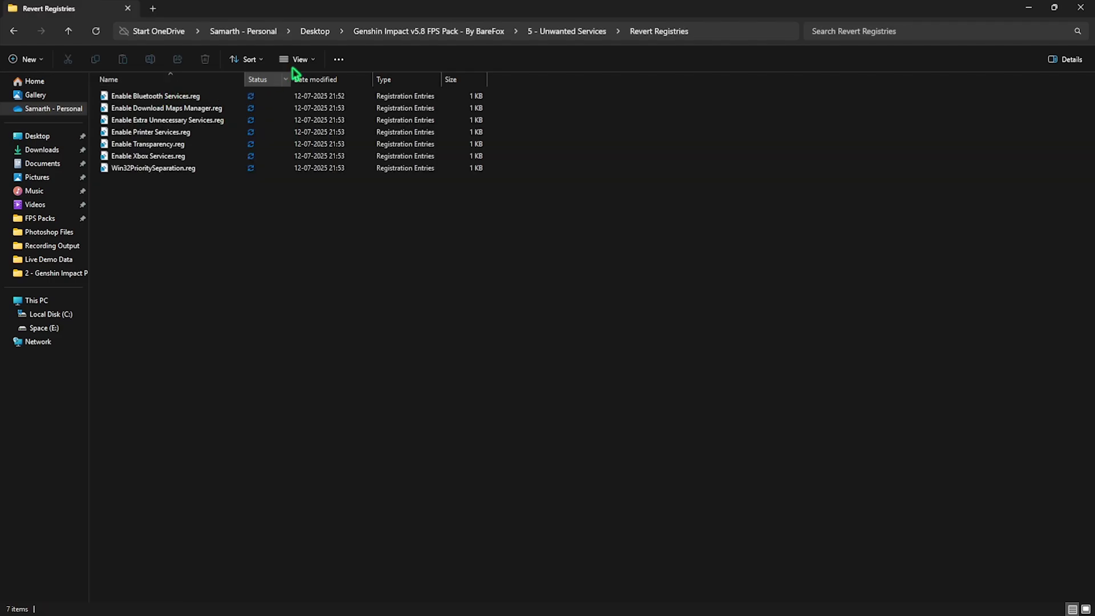
left_click(384, 33)
Step: Run Clean Temporary Files.bat from the 6 - Programs folder, confirm the prompt, and close it after success
double_click(152, 157)
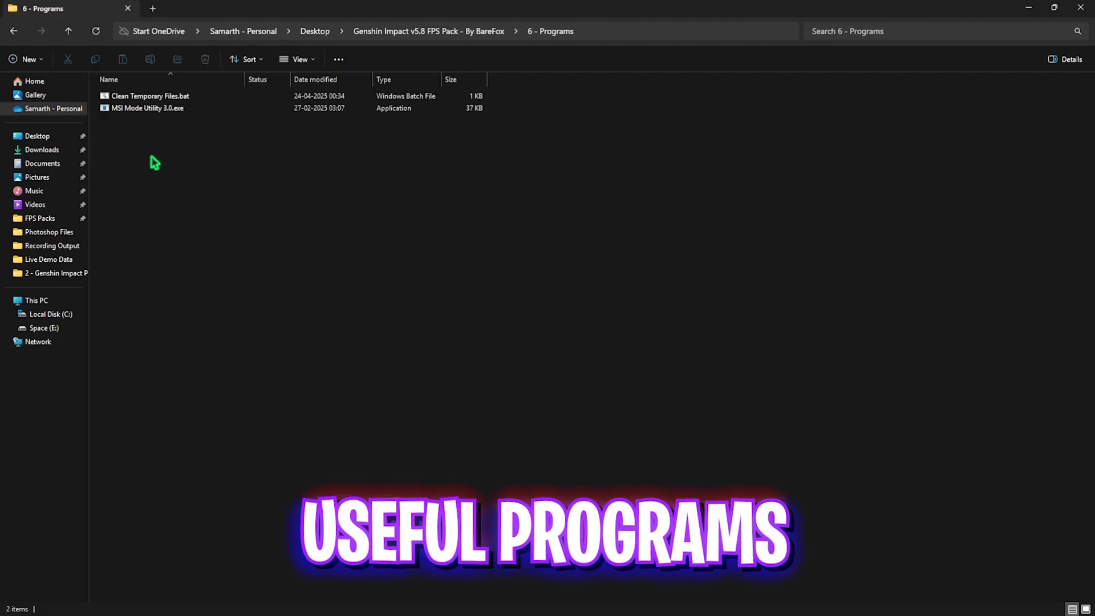
left_click(178, 101)
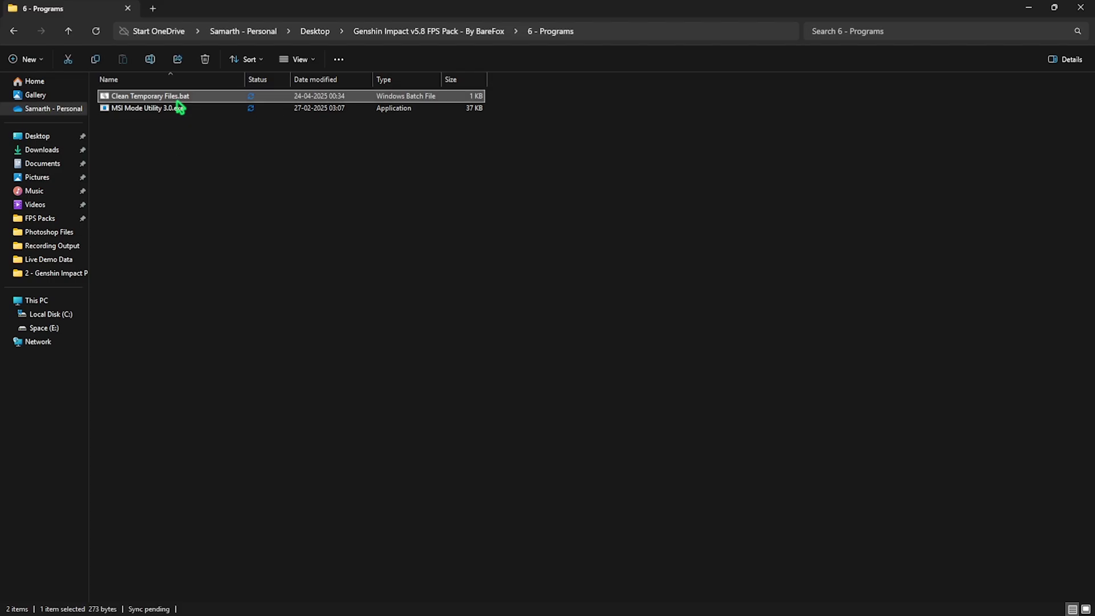
right_click(177, 102)
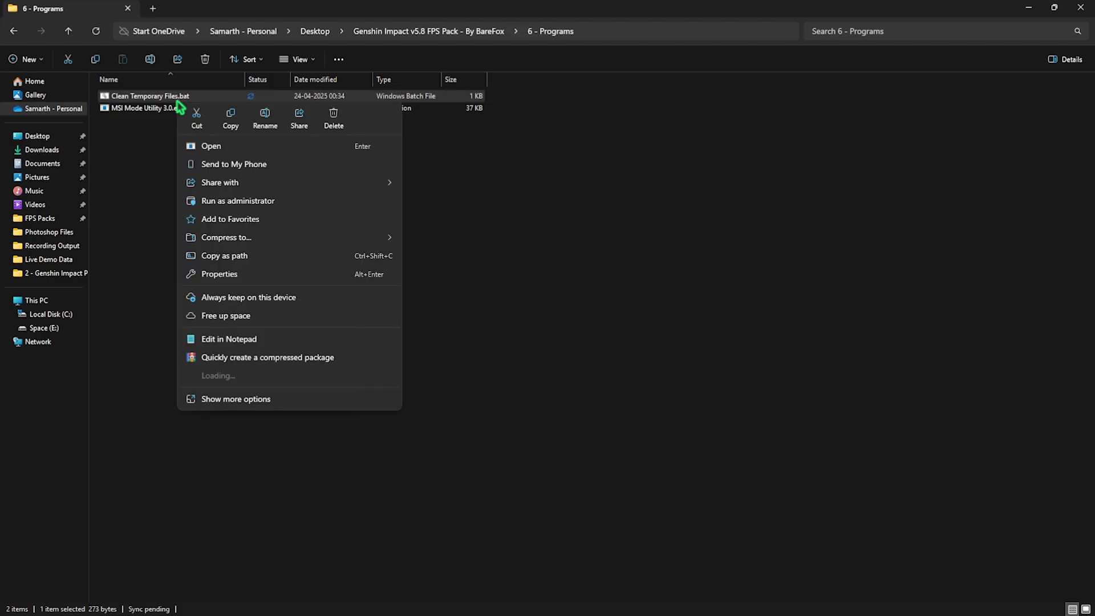
left_click(245, 199)
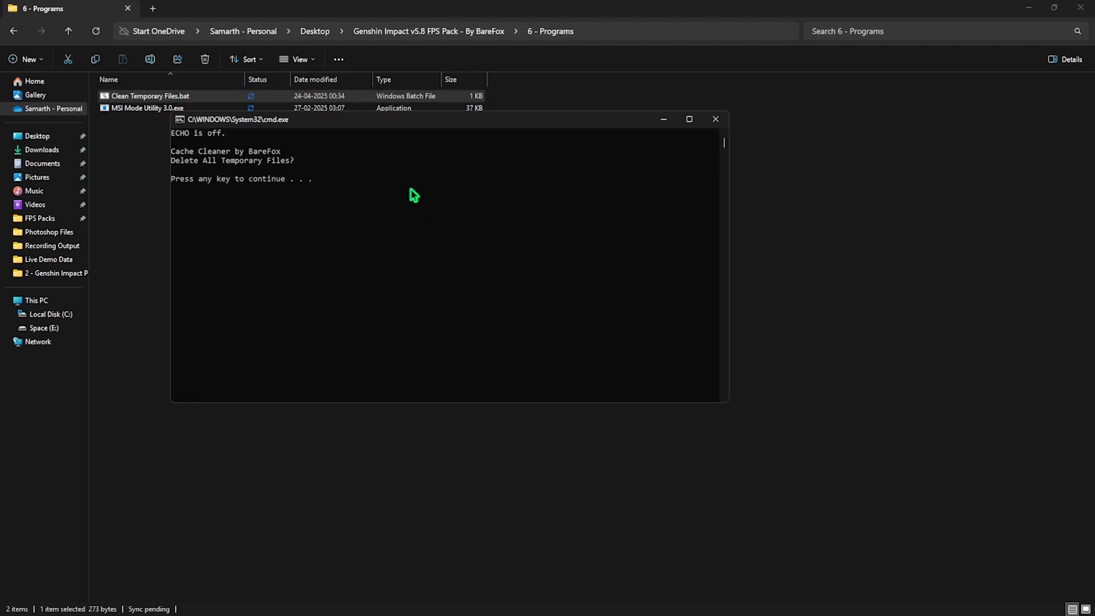
key("Return")
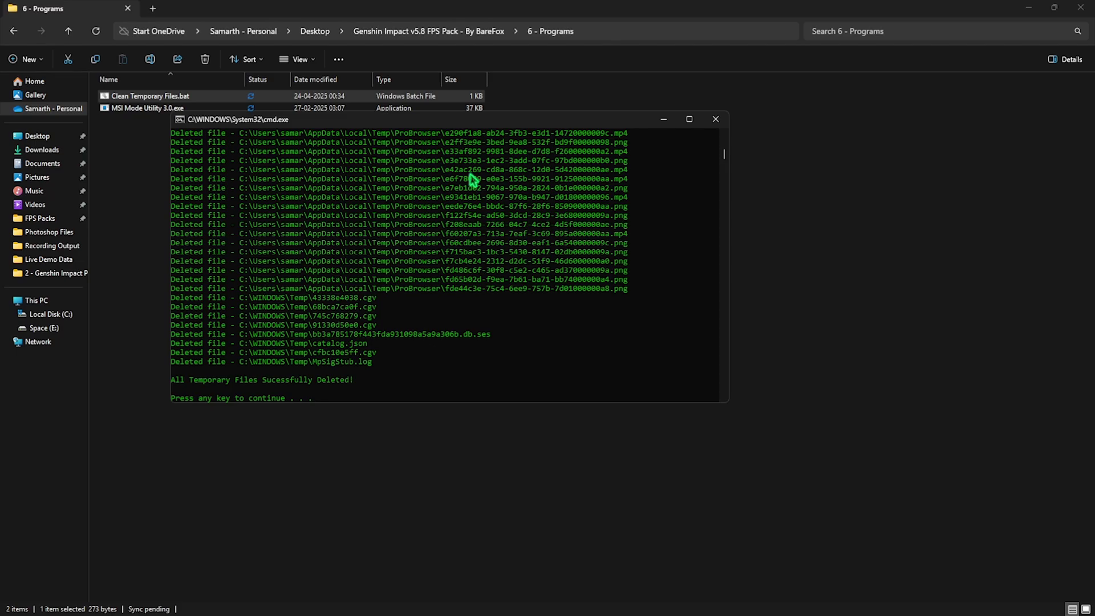
left_click(715, 118)
Step: Run MSI Mode Utility as administrator, check the AMD Radeon RX 6600 XT entry, then close it and Explorer
left_click(160, 112)
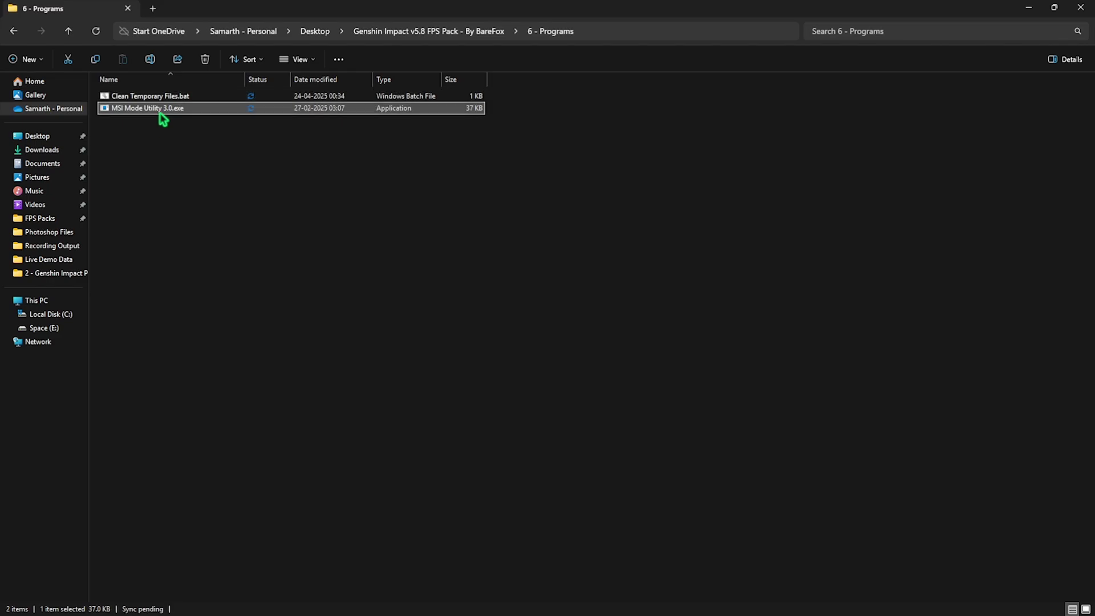
right_click(163, 119)
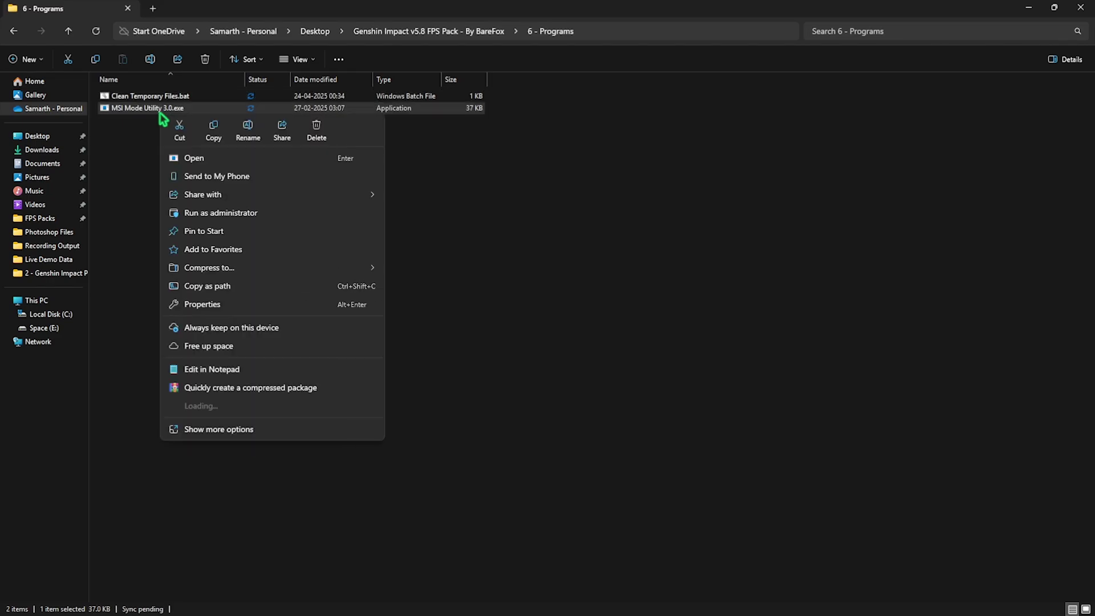
left_click(222, 213)
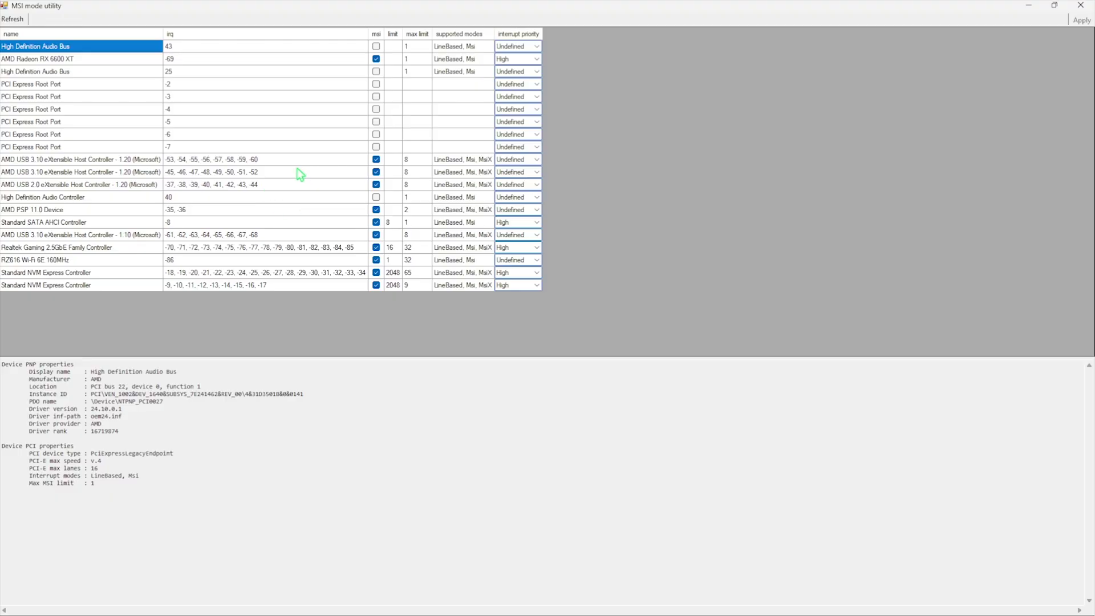
left_click(117, 63)
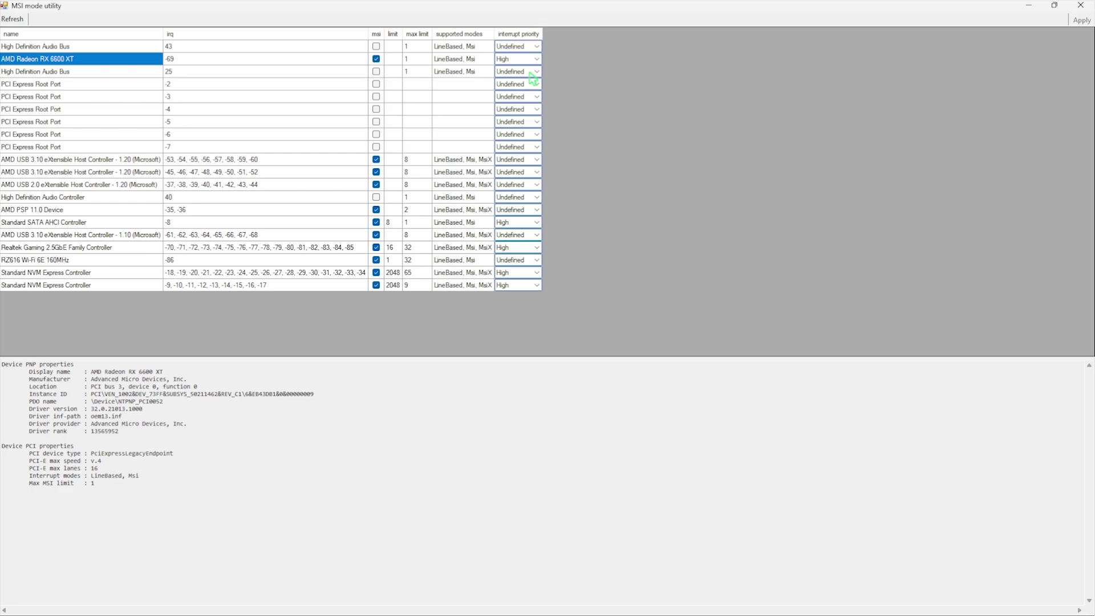
left_click(1080, 5)
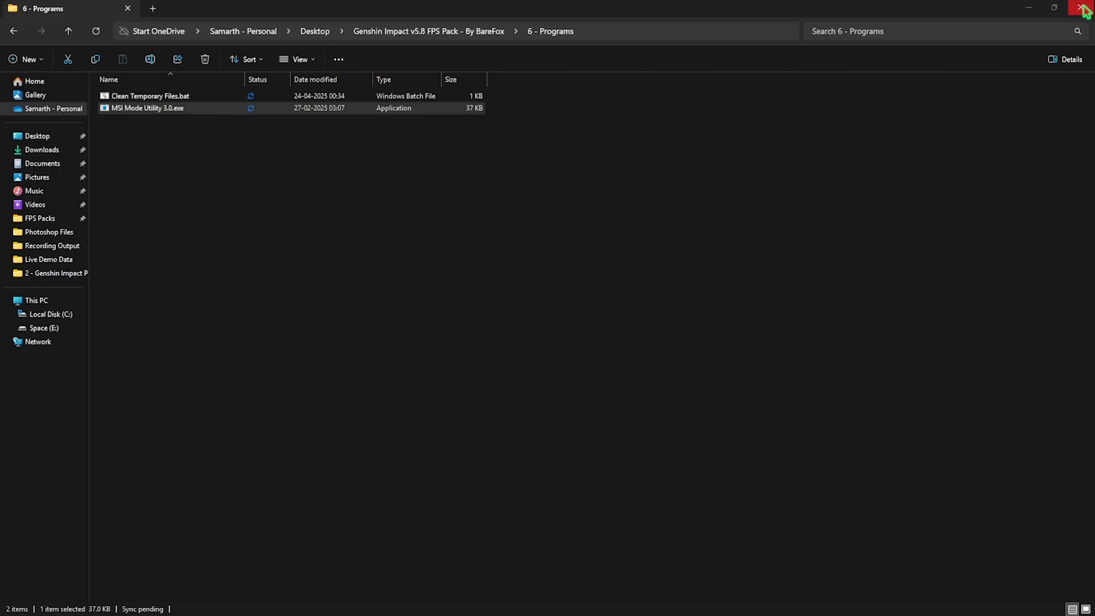
left_click(1082, 8)
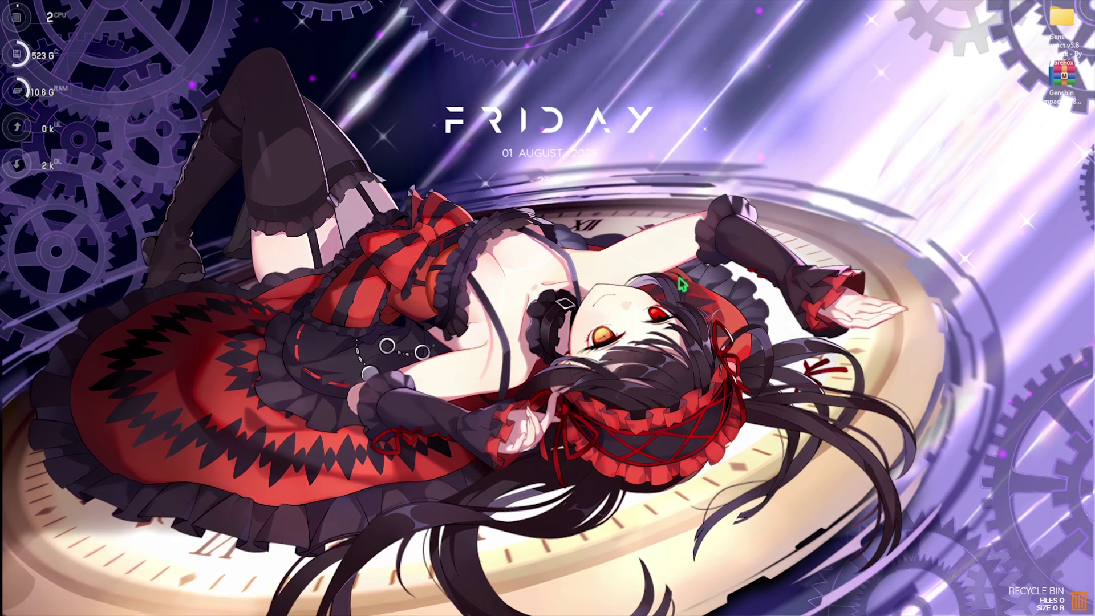
Step: Launch msconfig, set Boot advanced options to 16 processors, and apply the Boot tab settings
key("super+r")
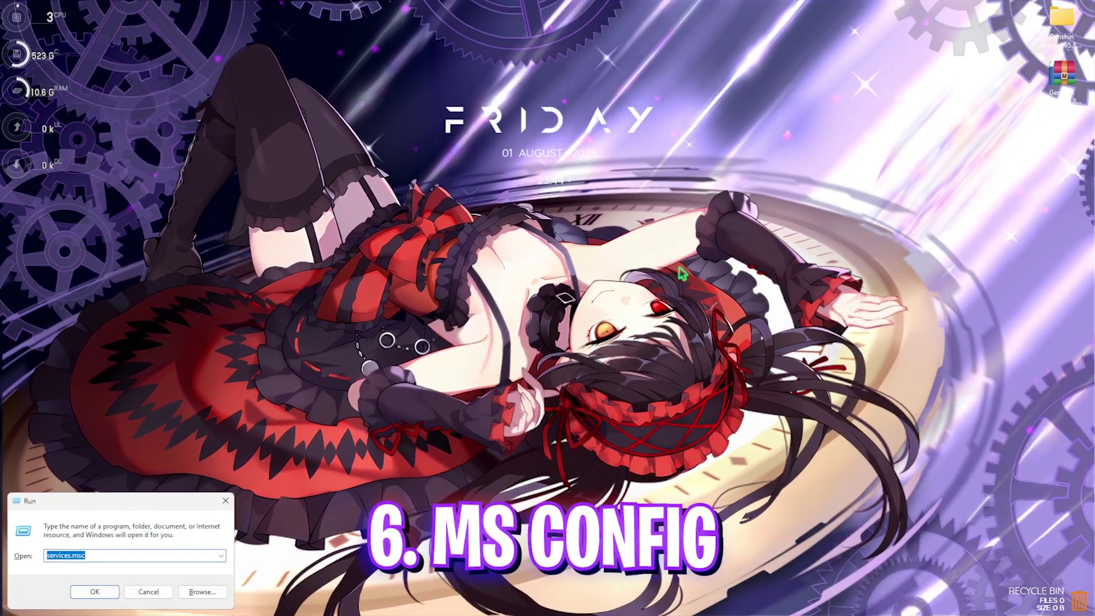
type("msconfig")
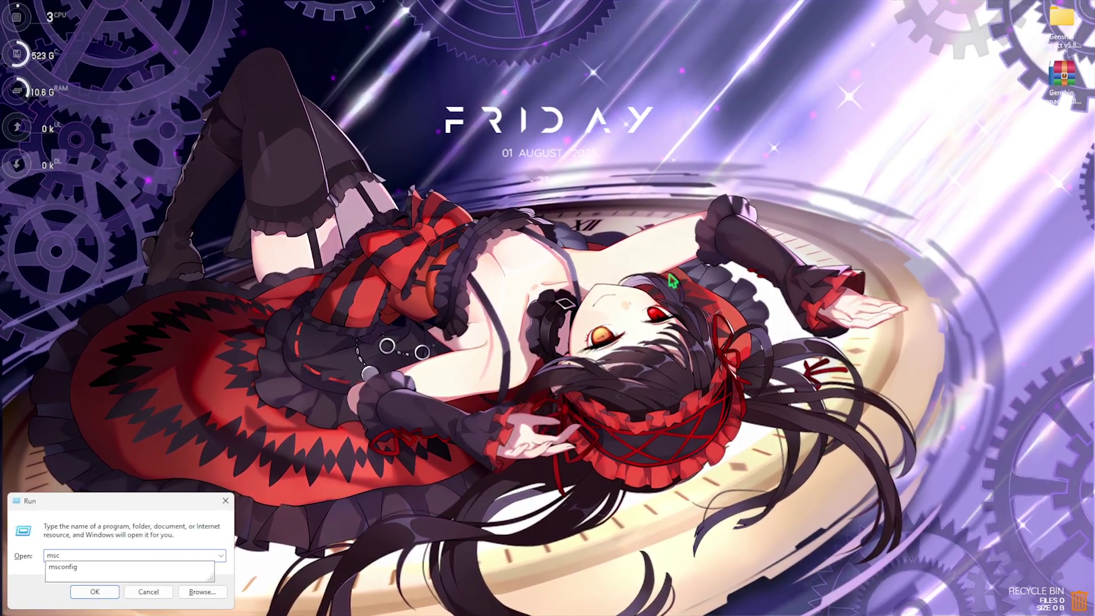
key("Return")
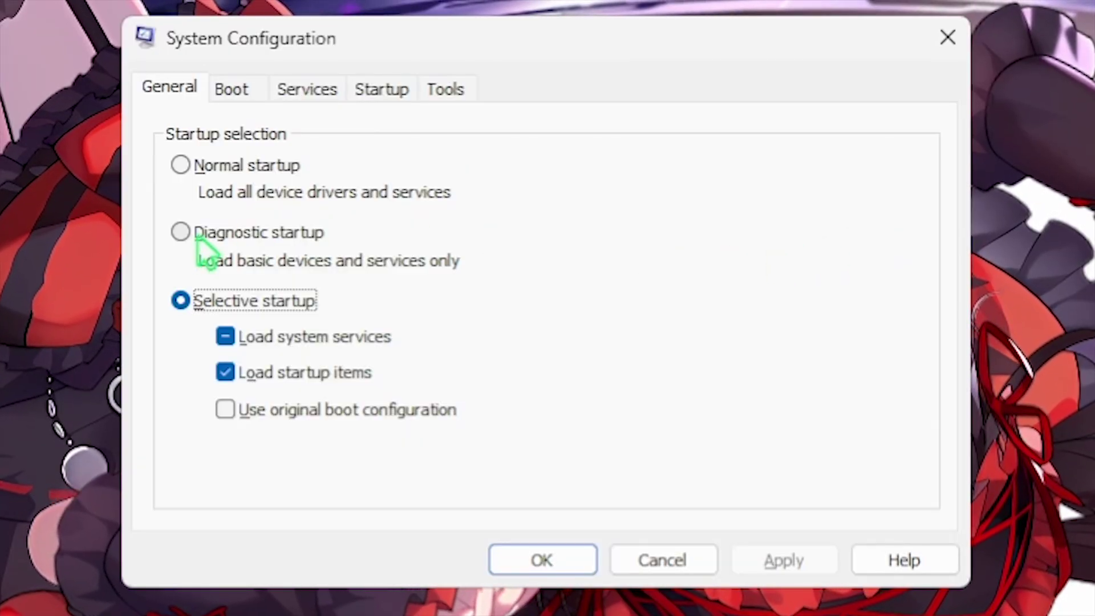
left_click(254, 84)
left_click(217, 307)
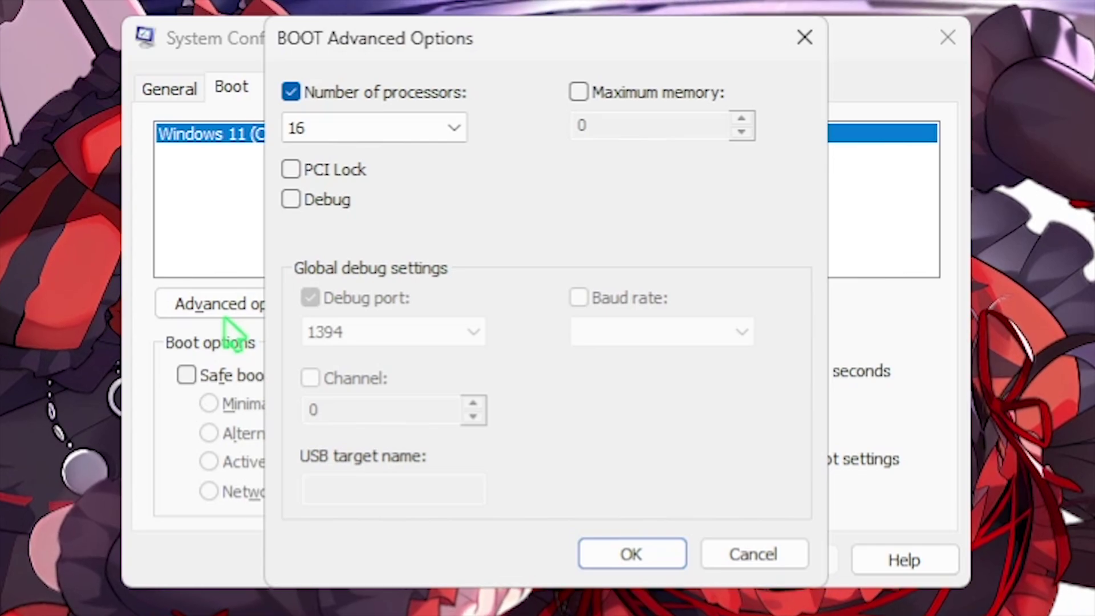
left_click(378, 128)
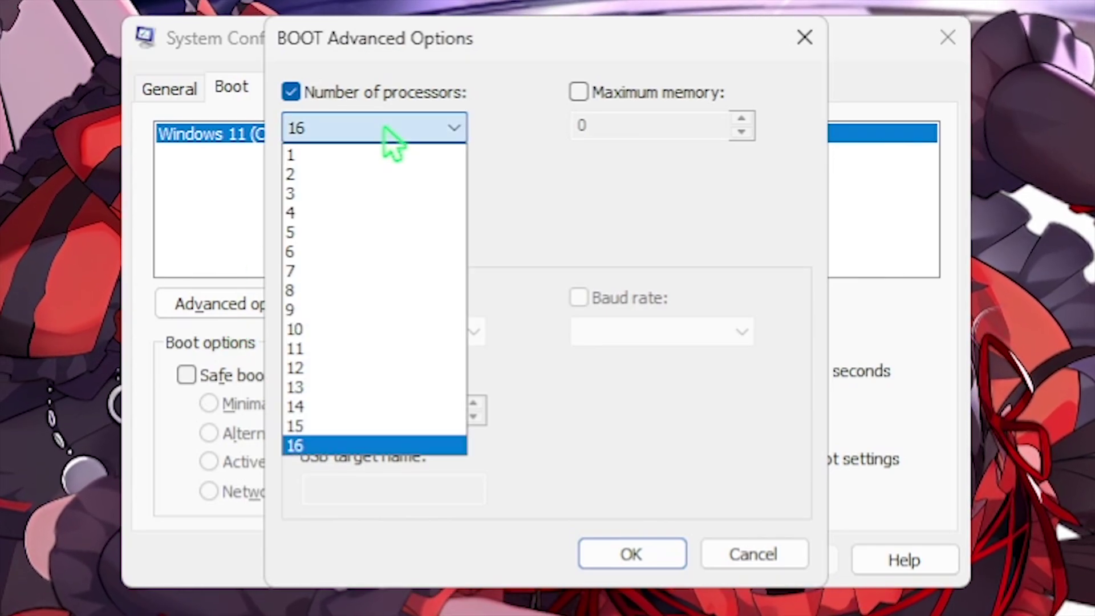
left_click(356, 438)
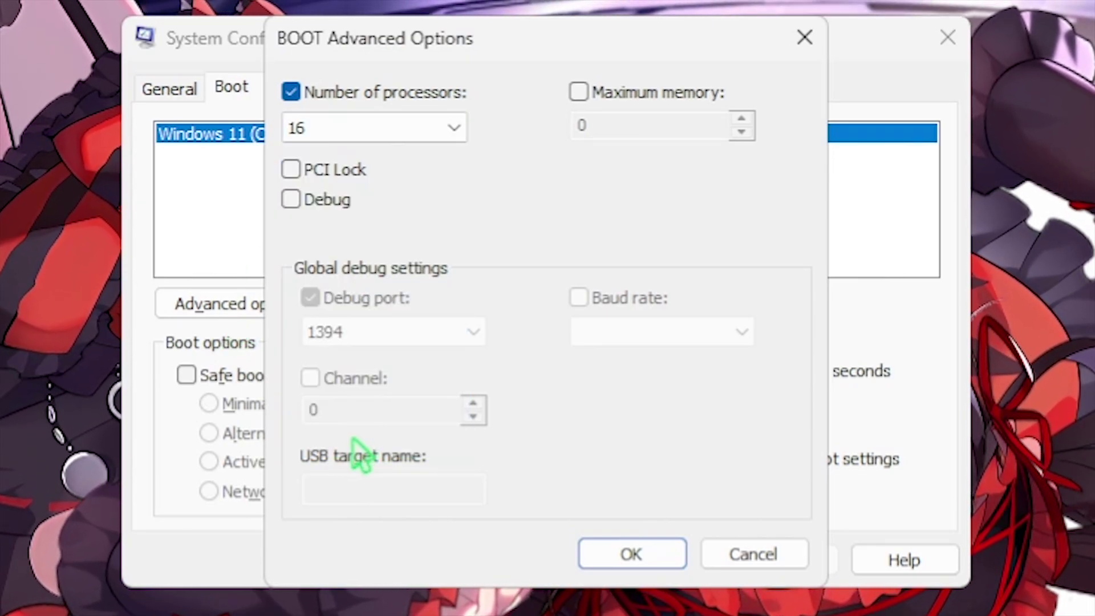
left_click(632, 553)
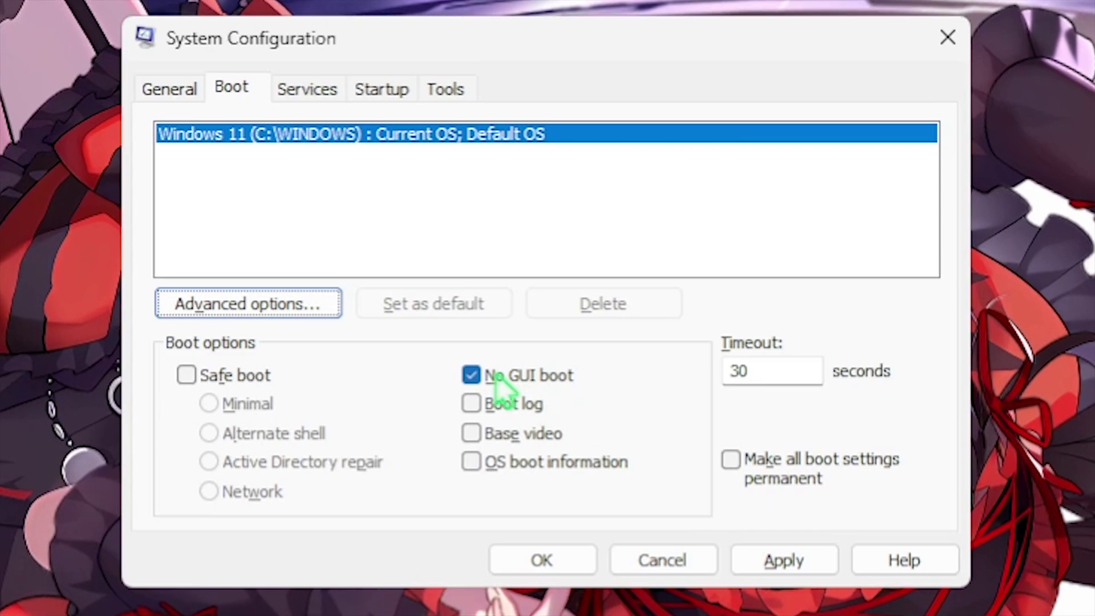
left_click(780, 563)
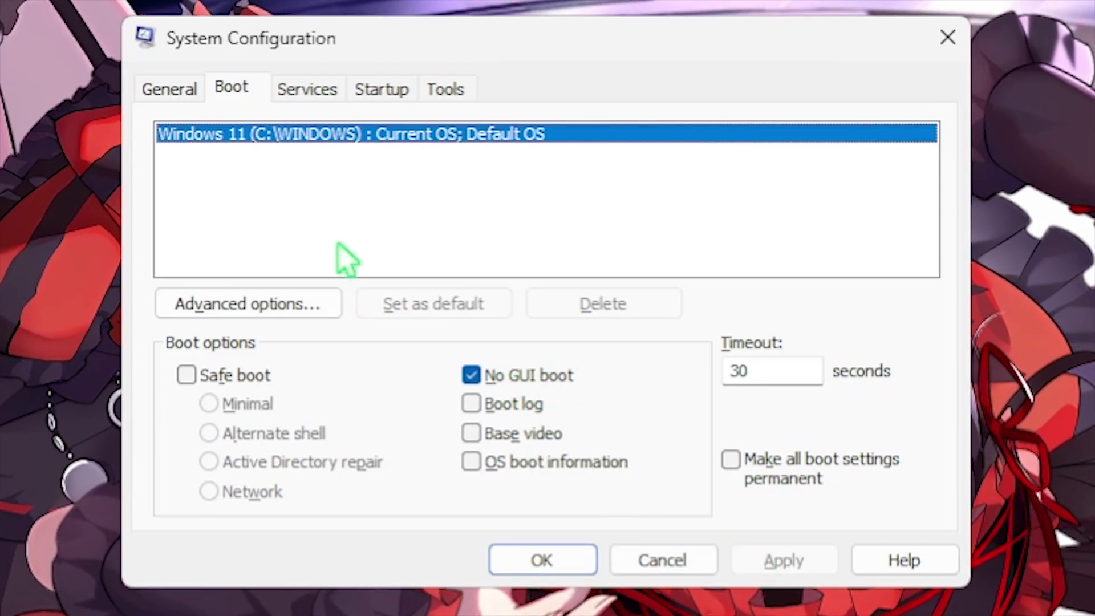
Step: Show only non-Microsoft services on the Services tab, scroll through them, and confirm with OK
left_click(324, 87)
left_click(251, 506)
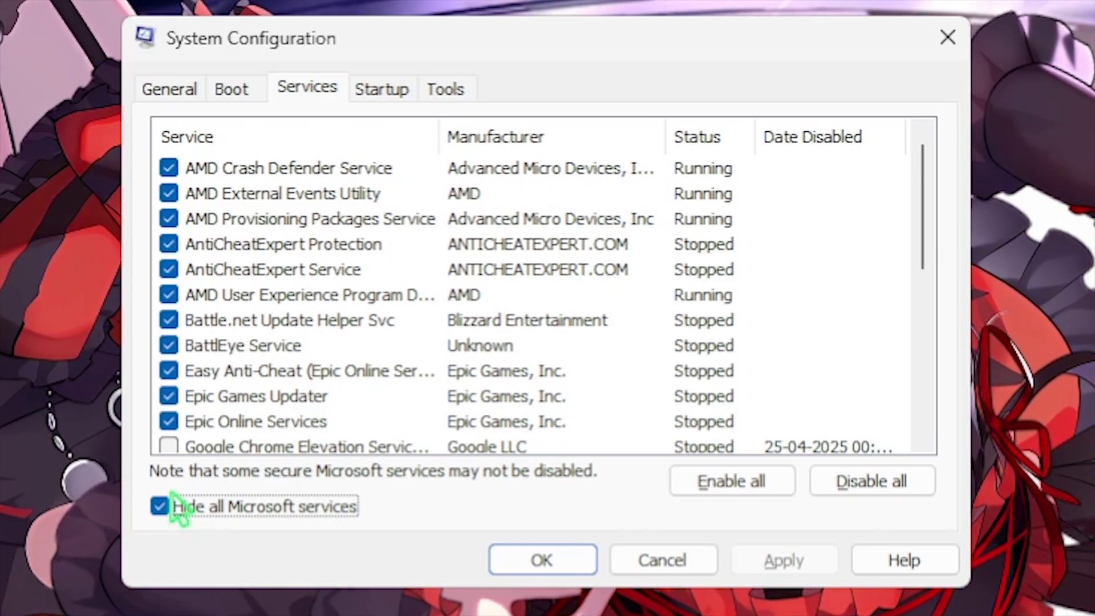
scroll(325, 419, "down", 5)
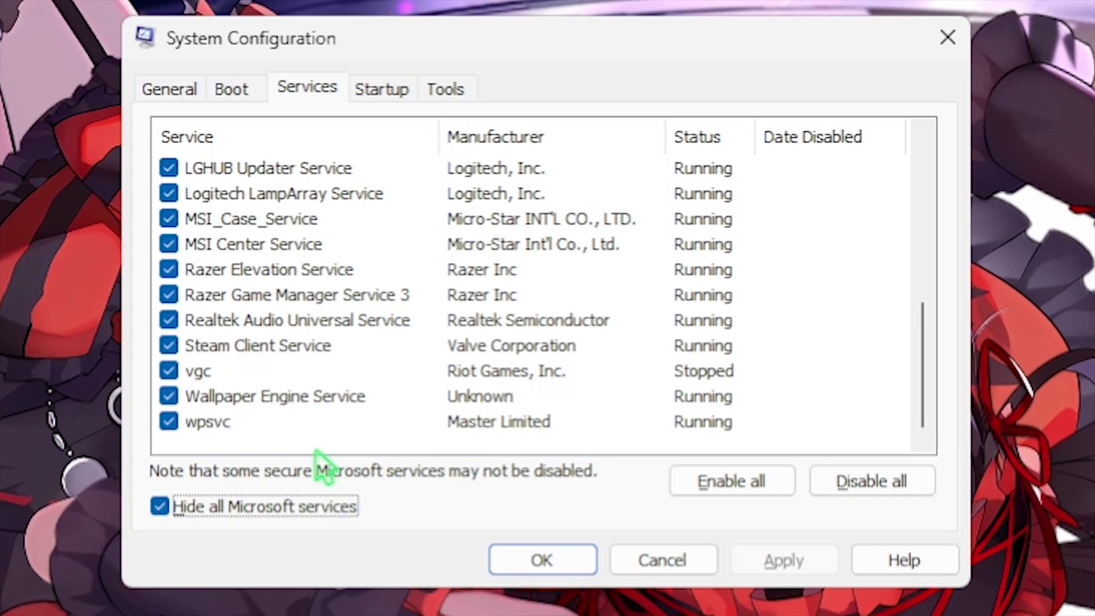
left_click(550, 552)
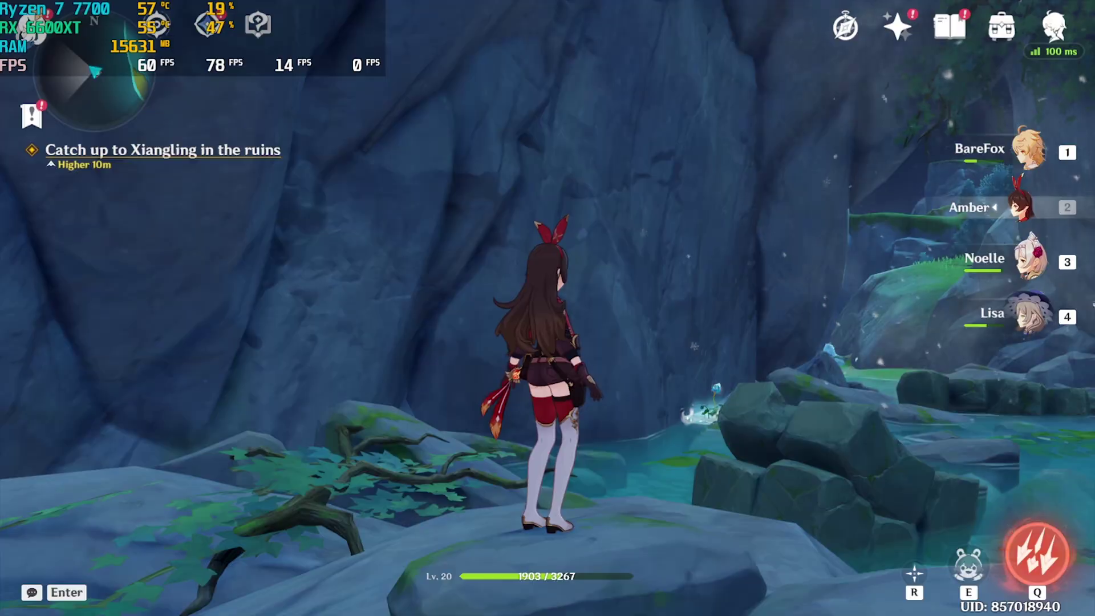
Step: Open Genshin's Graphics settings from the Paimon menu and keep the FPS limit at 60
key("Escape")
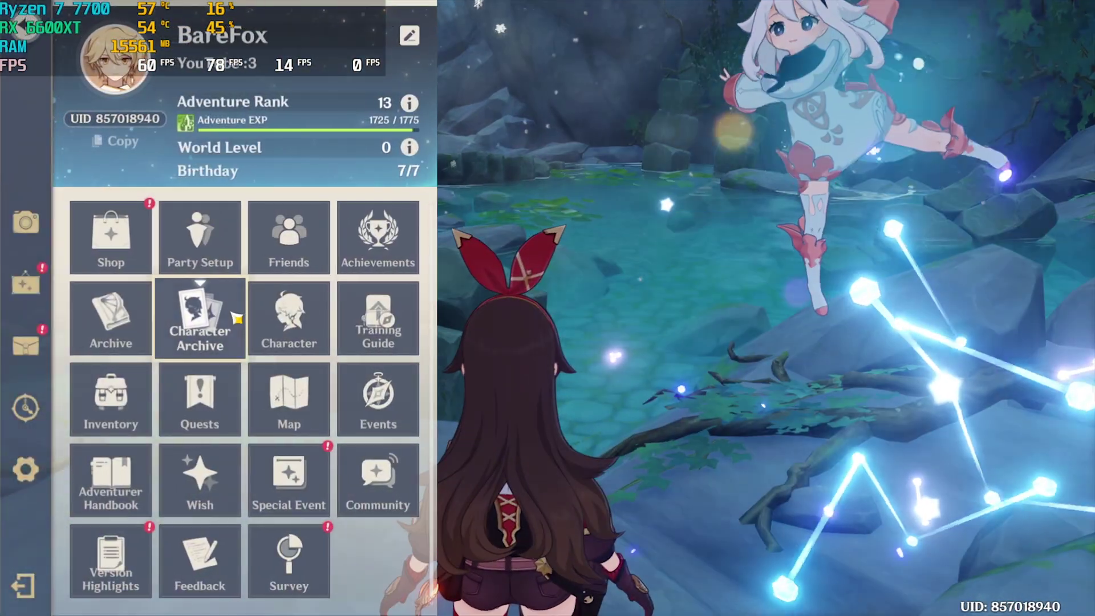
left_click(26, 469)
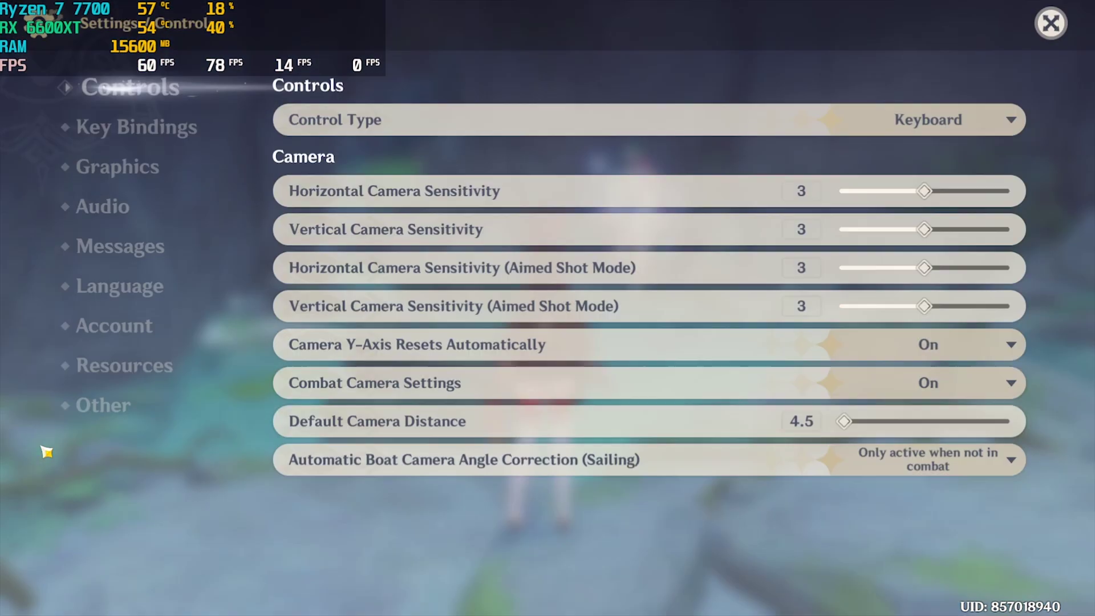
left_click(155, 167)
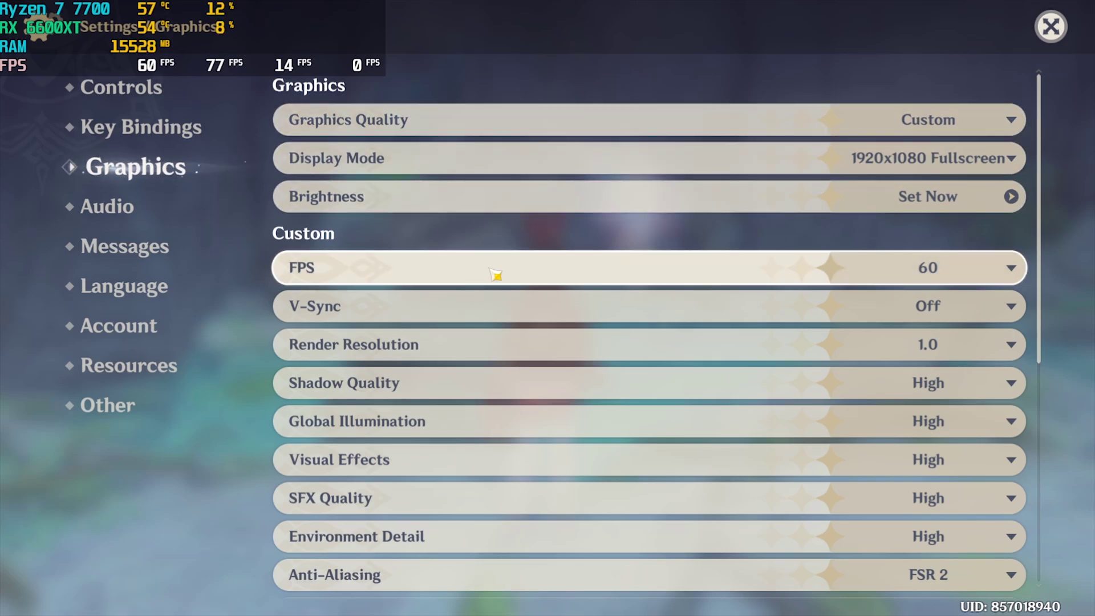
left_click(565, 275)
left_click(903, 352)
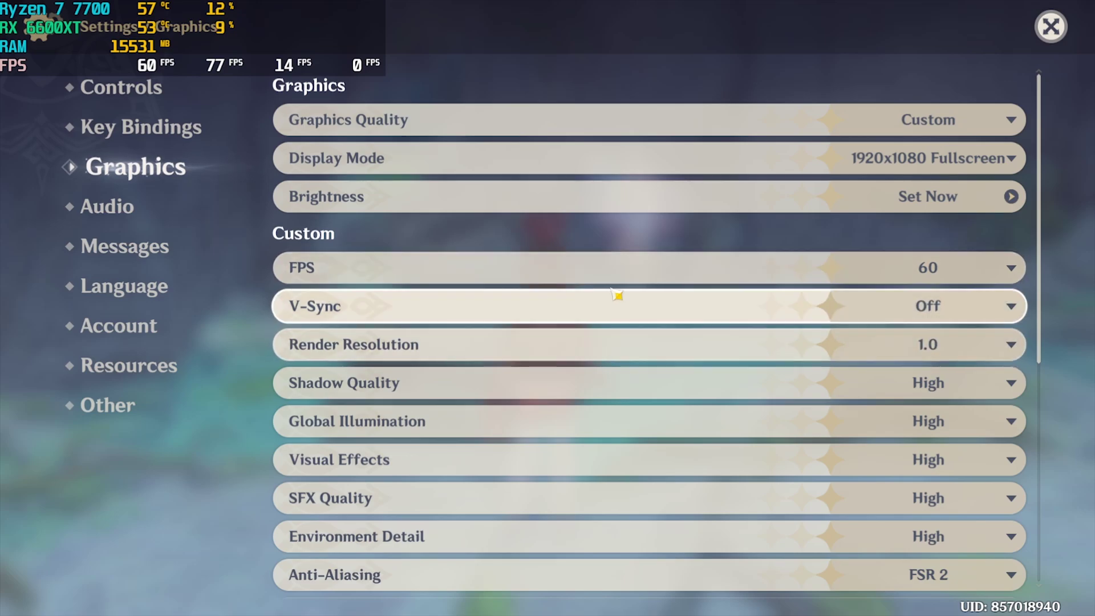
left_click(939, 345)
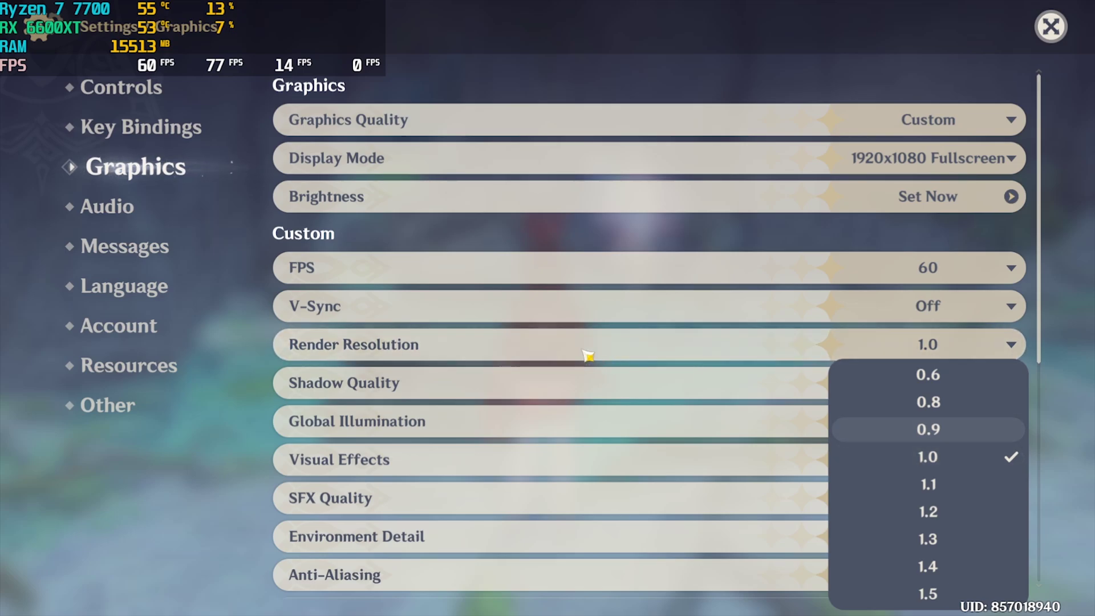
Step: Keep Render Resolution 1.0; set Shadow Quality Low, Global Illumination Off, Visual Effects Low
left_click(589, 357)
left_click(940, 383)
left_click(939, 440)
left_click(707, 421)
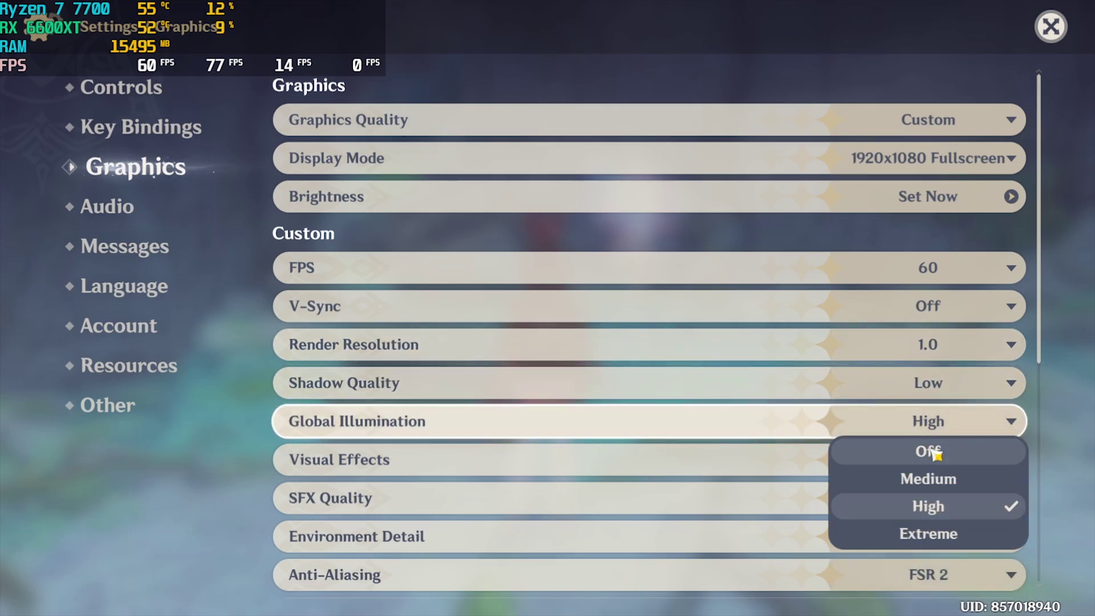
left_click(858, 450)
left_click(833, 460)
left_click(926, 515)
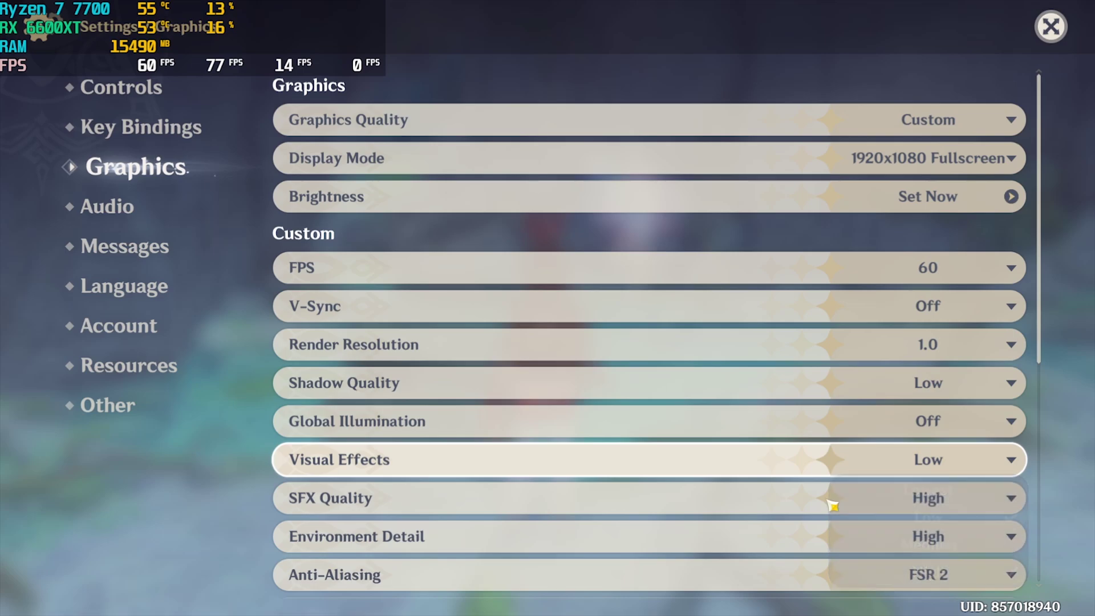
Step: Set SFX Quality to Lowest and Environment Detail to Low, keeping Anti-Aliasing at FSR 2
scroll(826, 483, "down", 1)
left_click(826, 483)
left_click(946, 518)
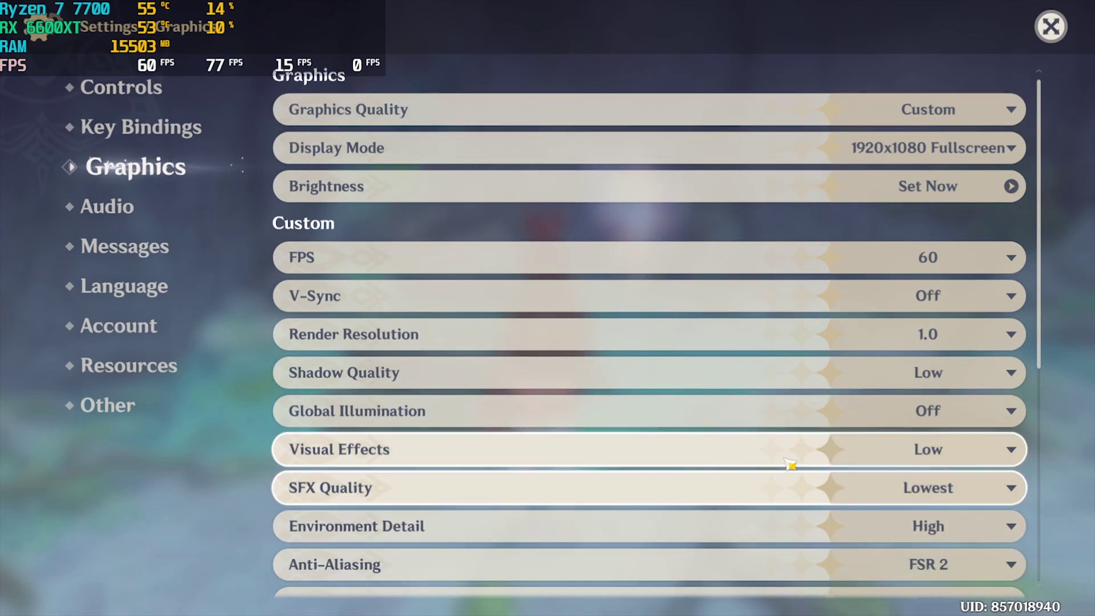
scroll(792, 456, "down", 3)
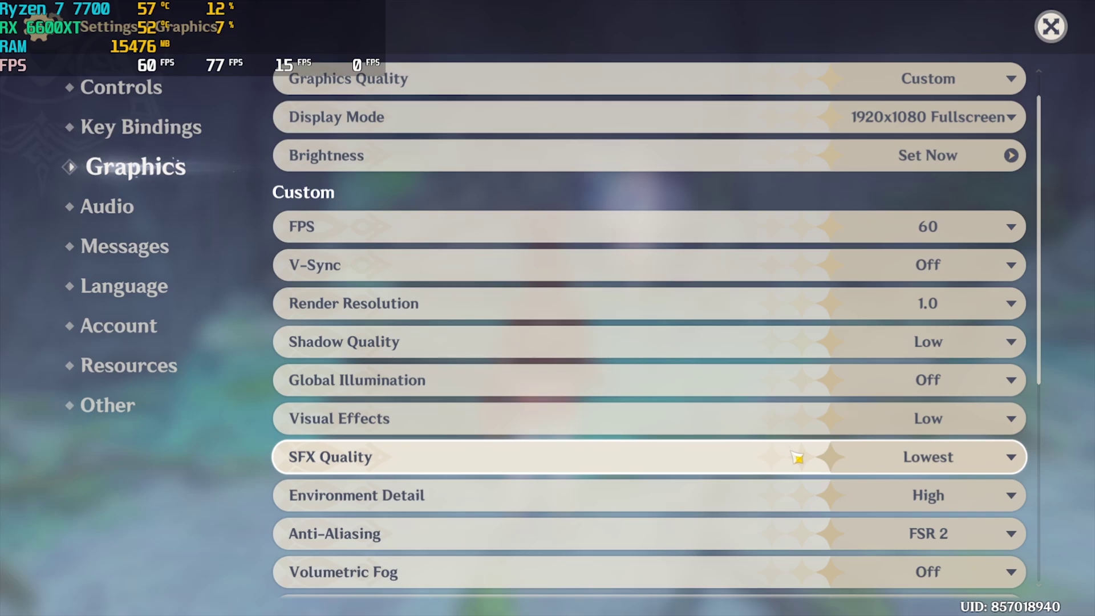
scroll(797, 458, "down", 5)
left_click(929, 442)
left_click(931, 501)
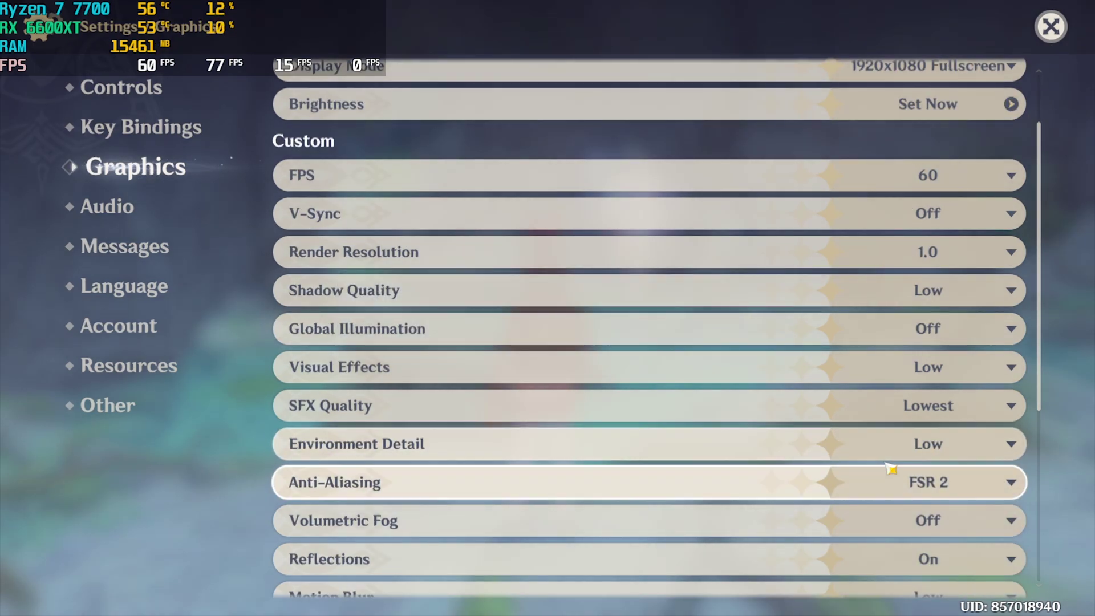
left_click(944, 484)
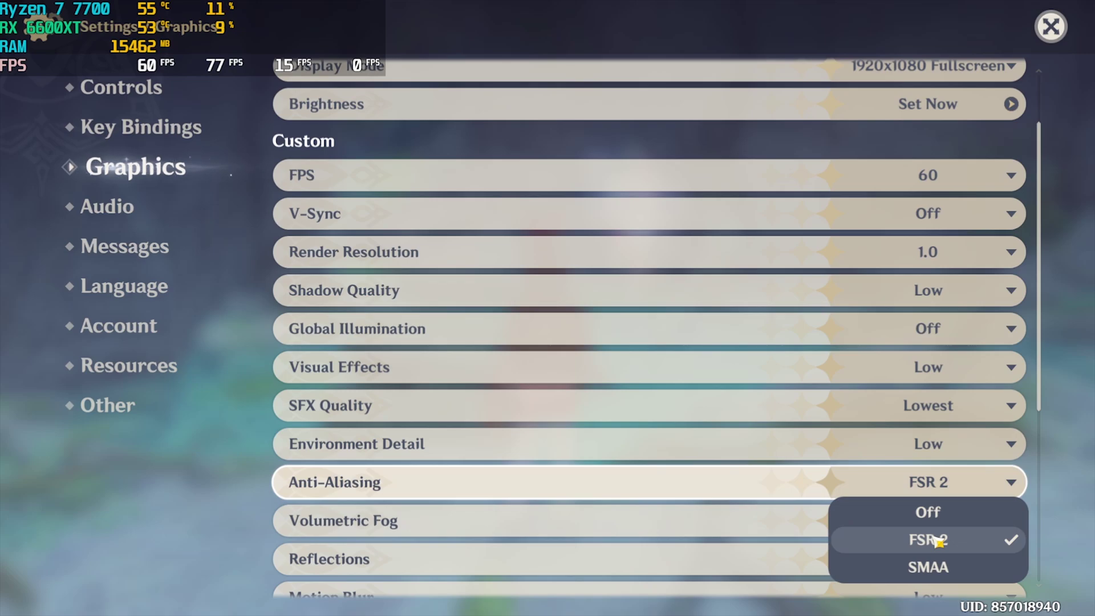
left_click(677, 496)
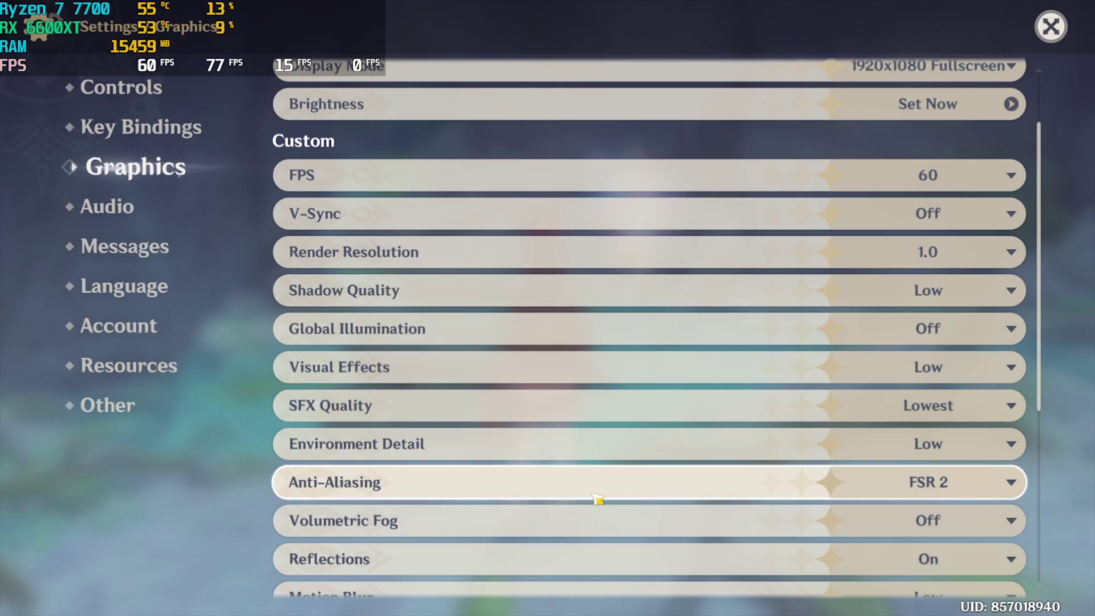
Step: Review Volumetric Fog and keep Reflections on, Motion Blur Low and Bloom on
scroll(936, 489, "down", 7)
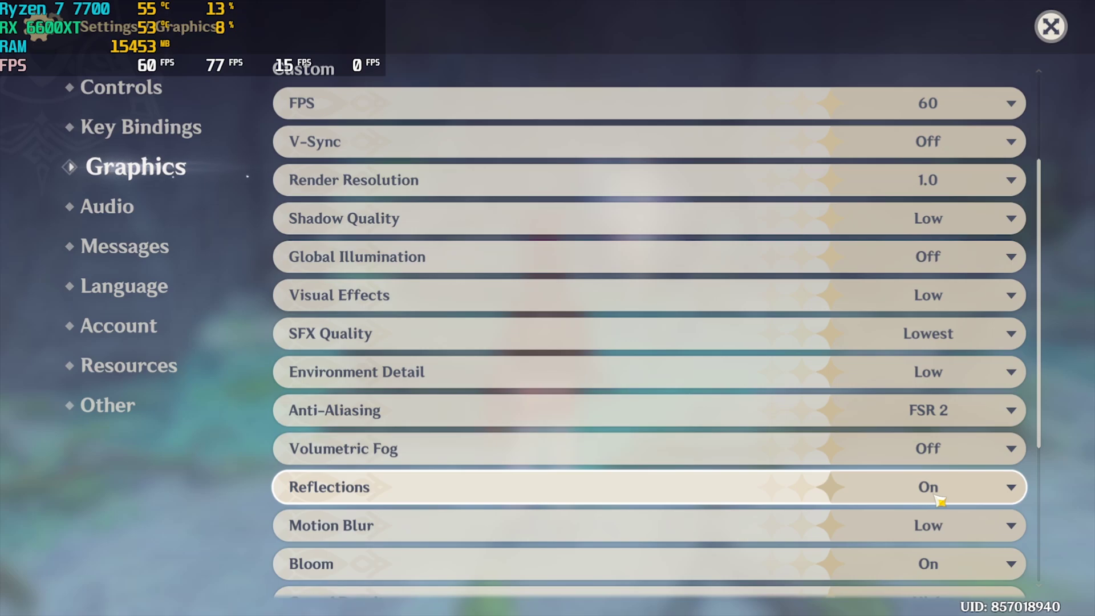
left_click(919, 454)
left_click(918, 464)
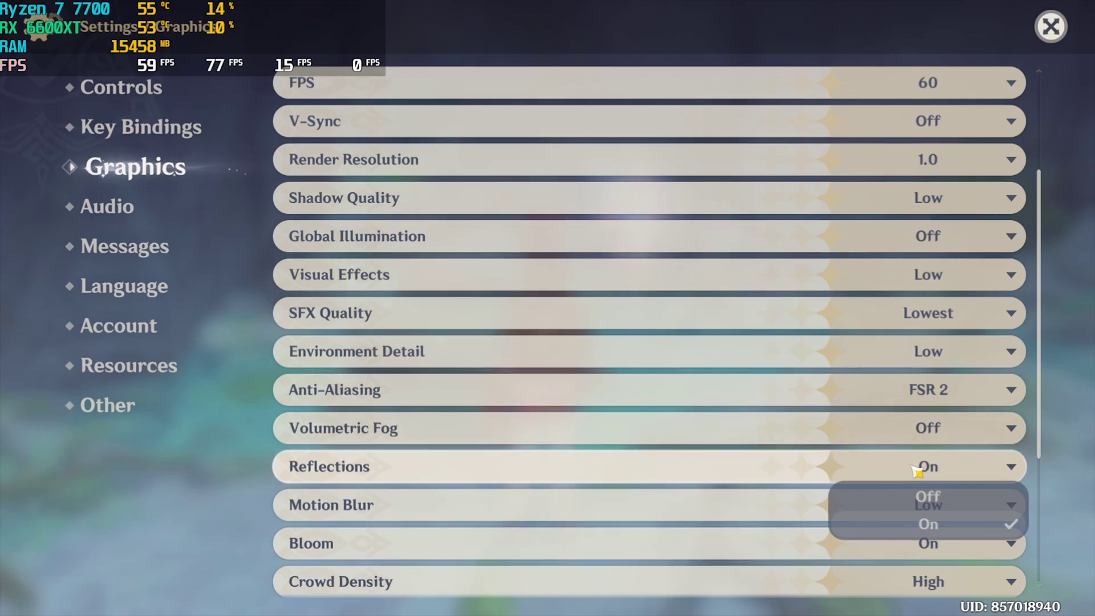
left_click(917, 471)
left_click(936, 506)
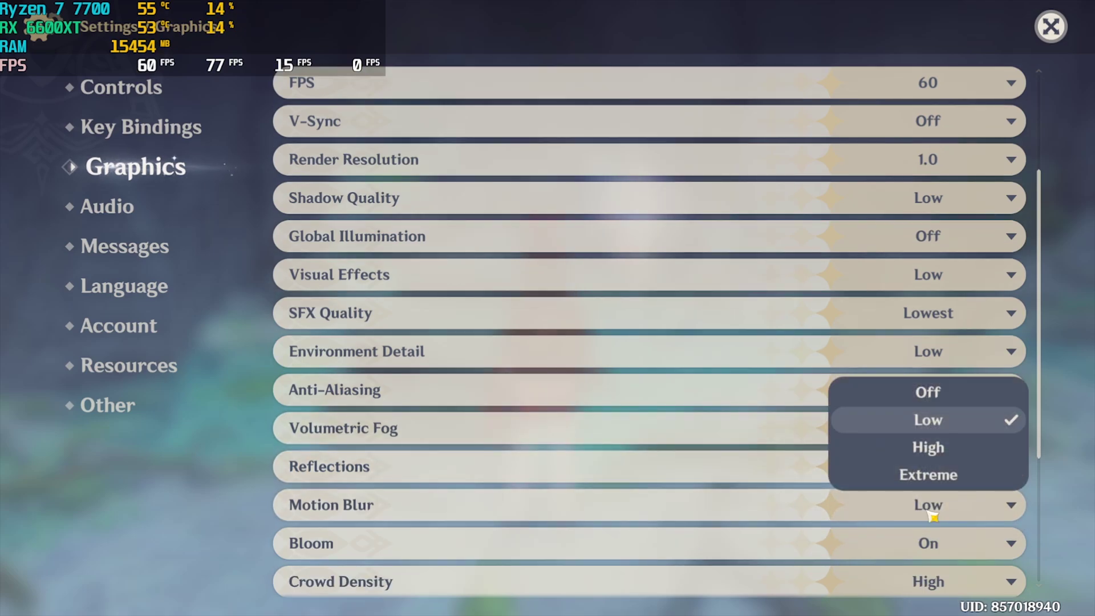
left_click(928, 422)
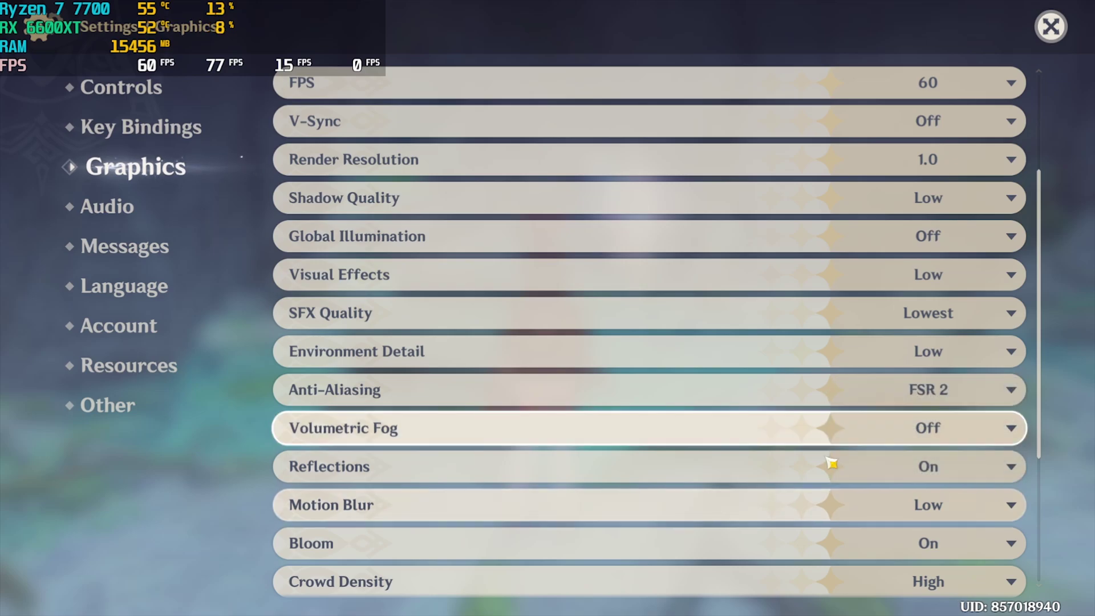
scroll(935, 502, "down", 2)
left_click(934, 507)
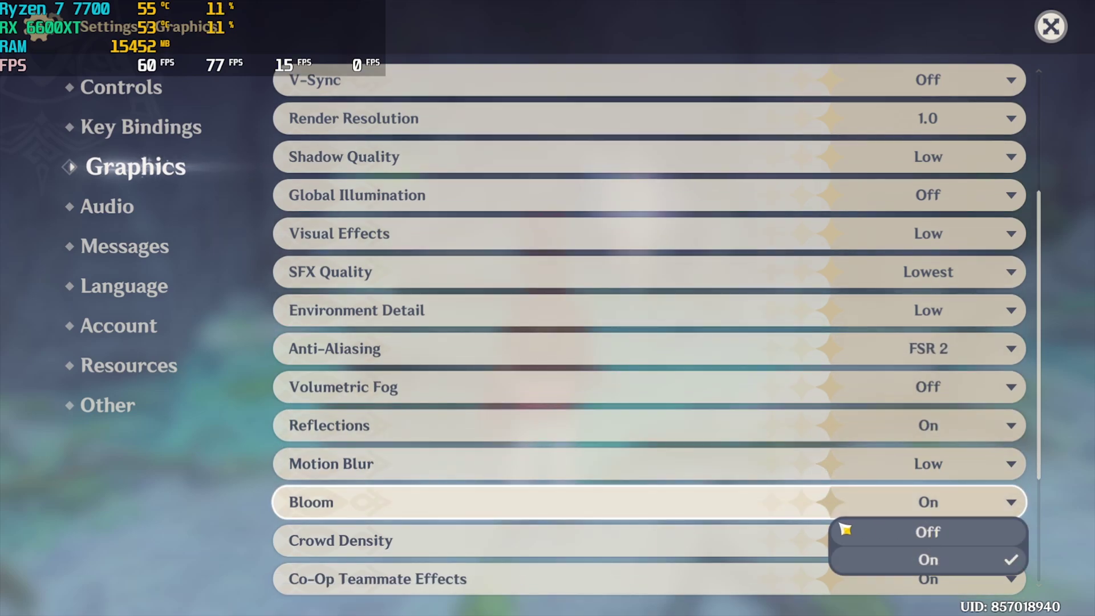
left_click(768, 519)
scroll(782, 516, "down", 2)
Step: Set Crowd Density Low, Subsurface Scattering Medium and Anisotropic Filtering 4x, reviewing Dynamic Character Resolution
left_click(928, 510)
left_click(926, 533)
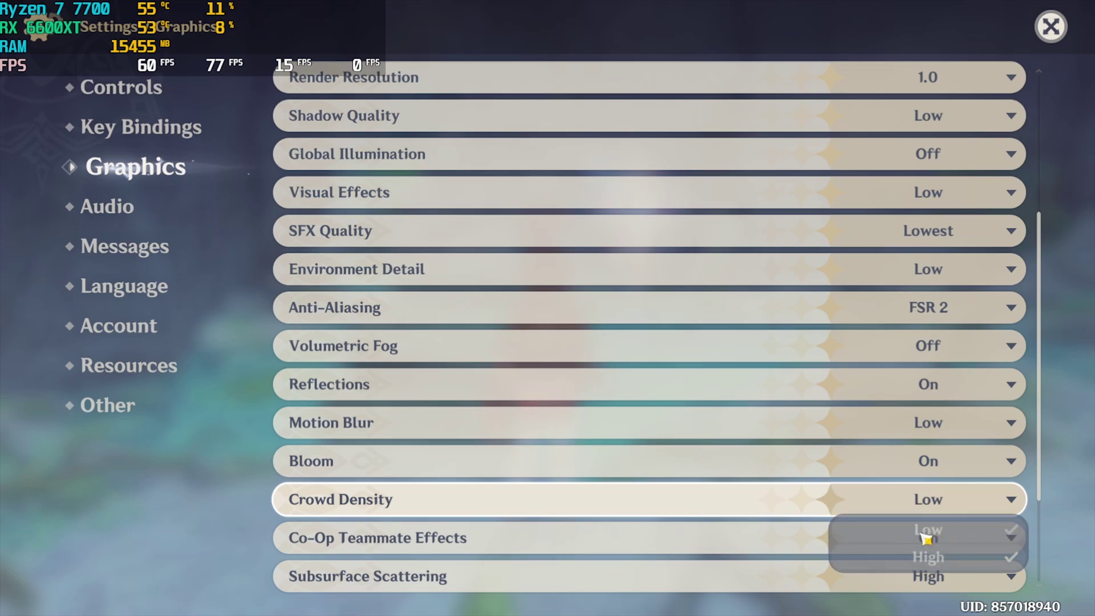
scroll(926, 539, "down", 1)
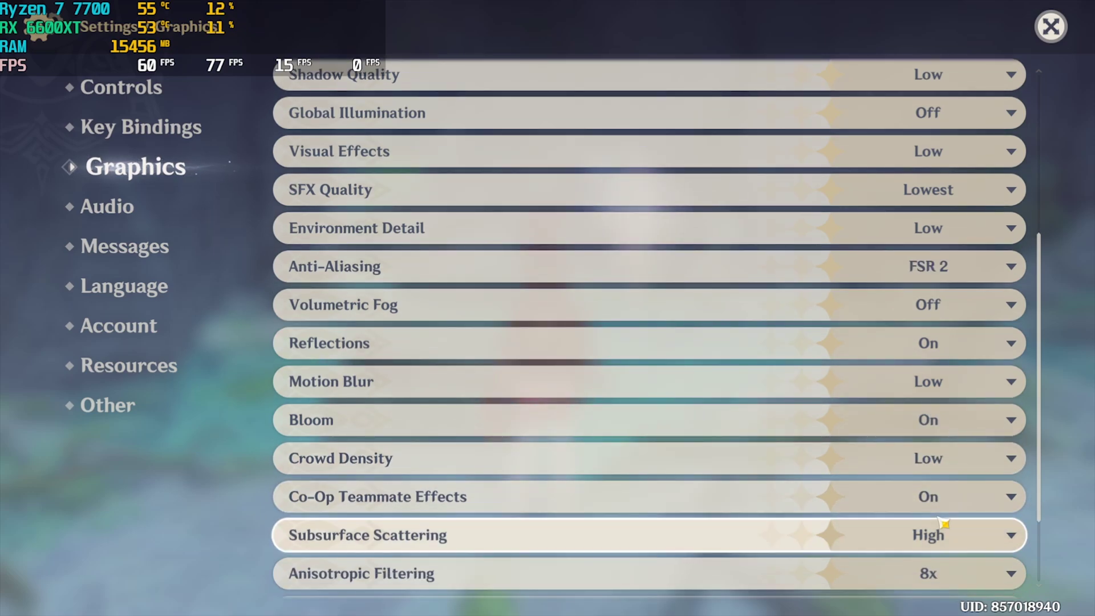
scroll(944, 523, "down", 1)
left_click(906, 504)
left_click(932, 562)
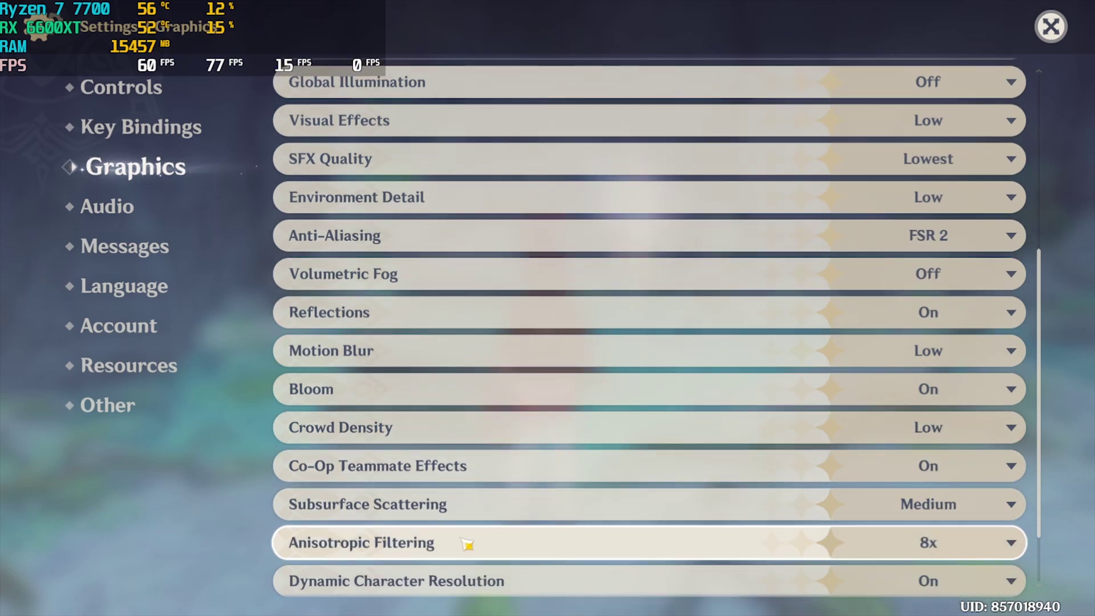
left_click(954, 549)
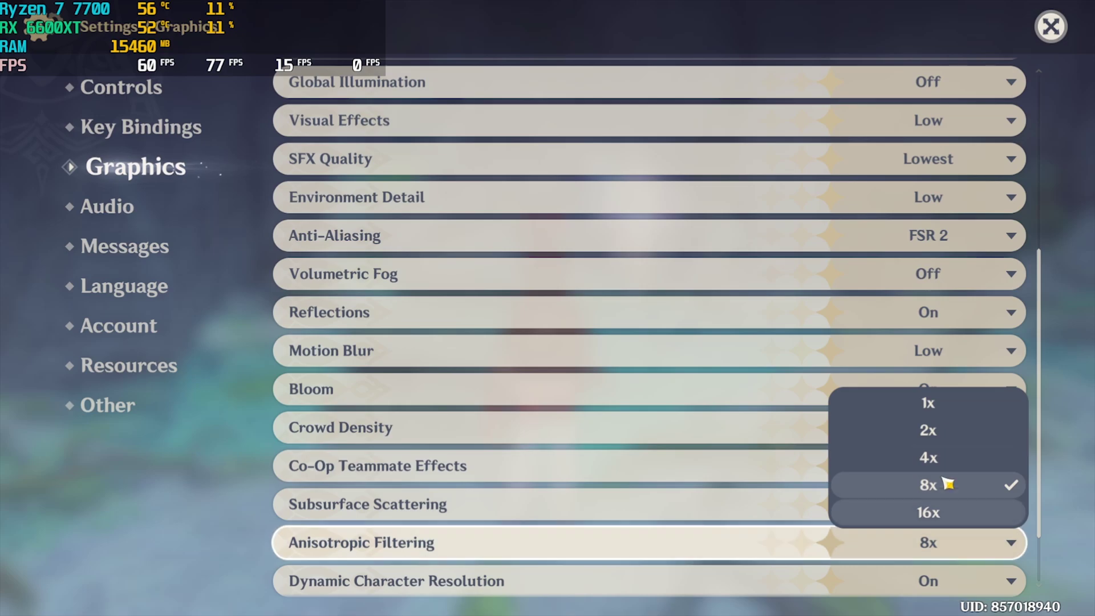
left_click(941, 459)
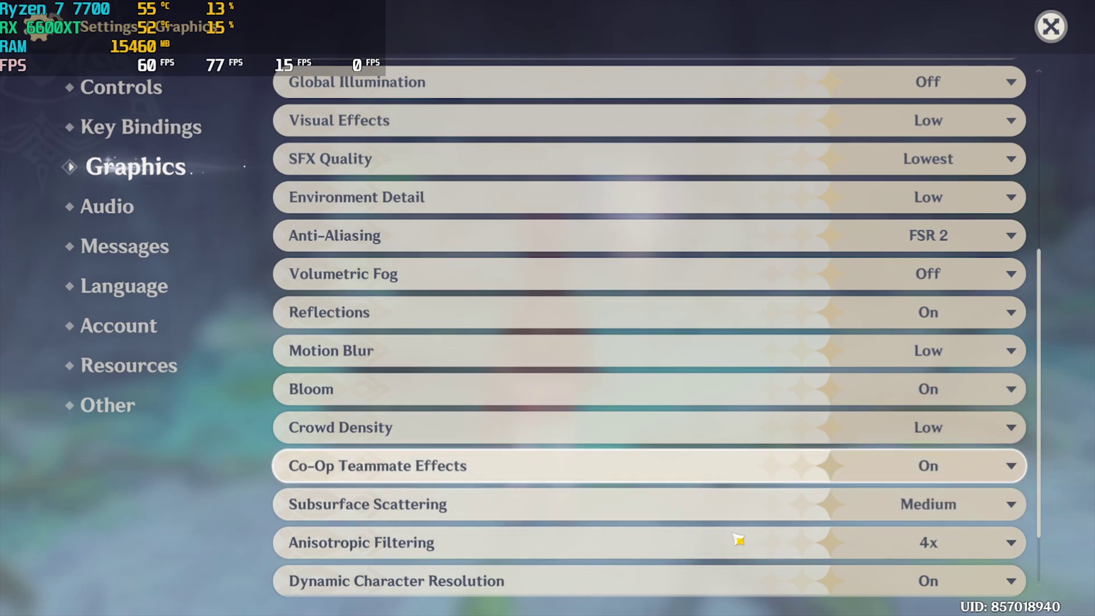
scroll(497, 607, "down", 1)
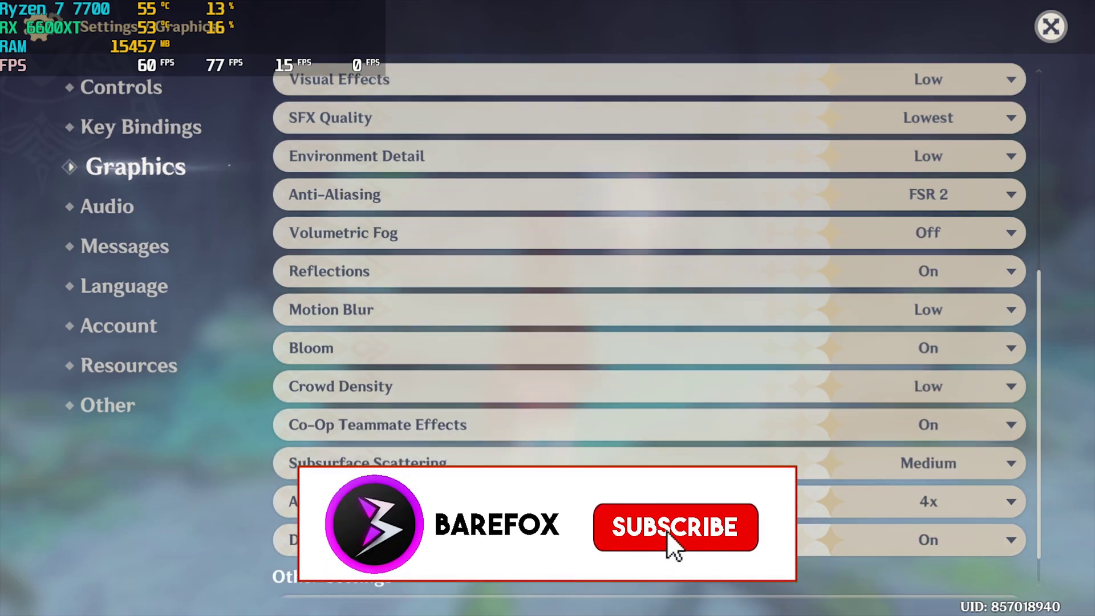
left_click(932, 540)
scroll(614, 456, "up", 3)
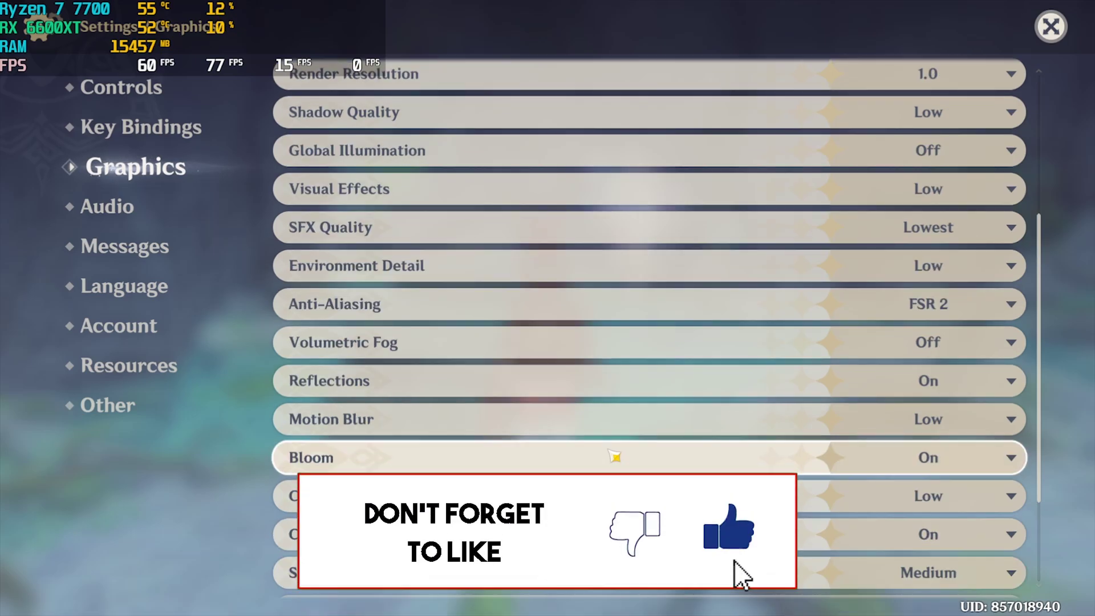
Step: Close the settings and run across the field fighting pyro slimes with the lightning Elemental Skill
key("Escape")
key("Escape")
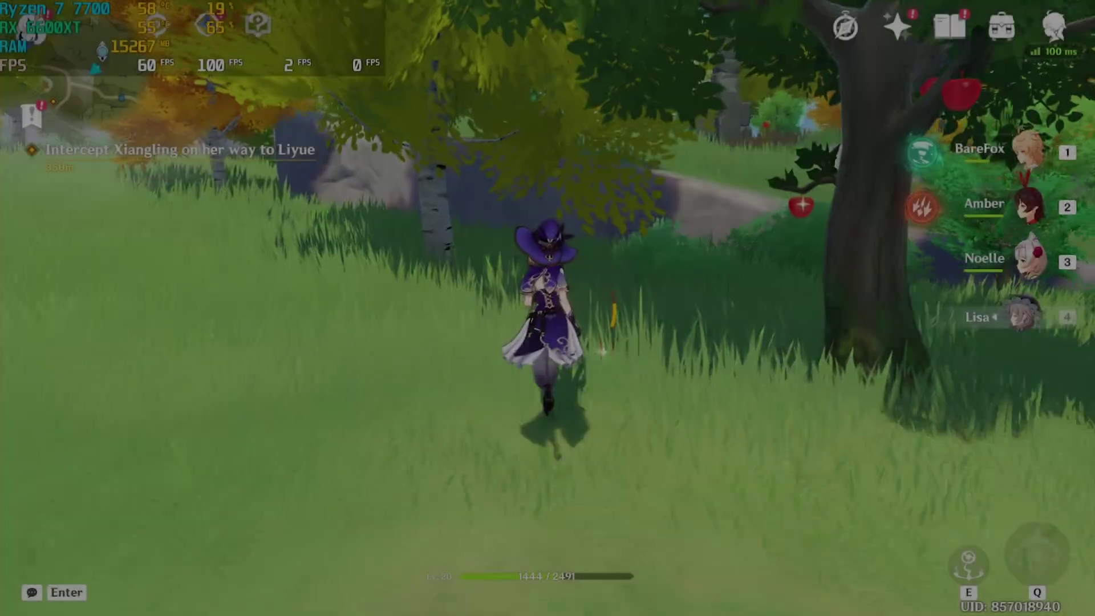
key("w")
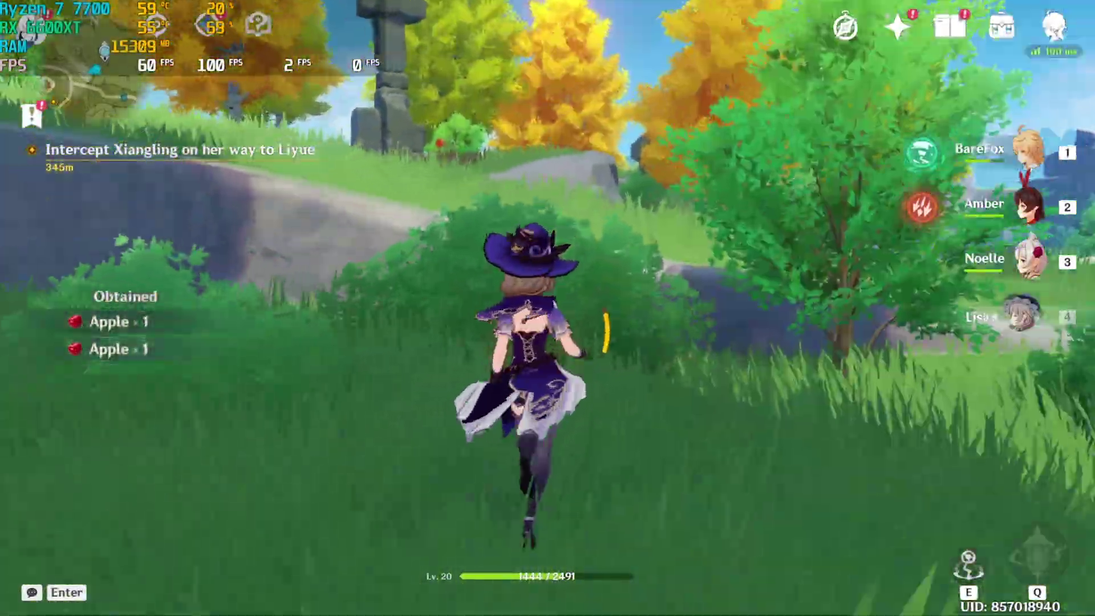
key("w")
key("w")
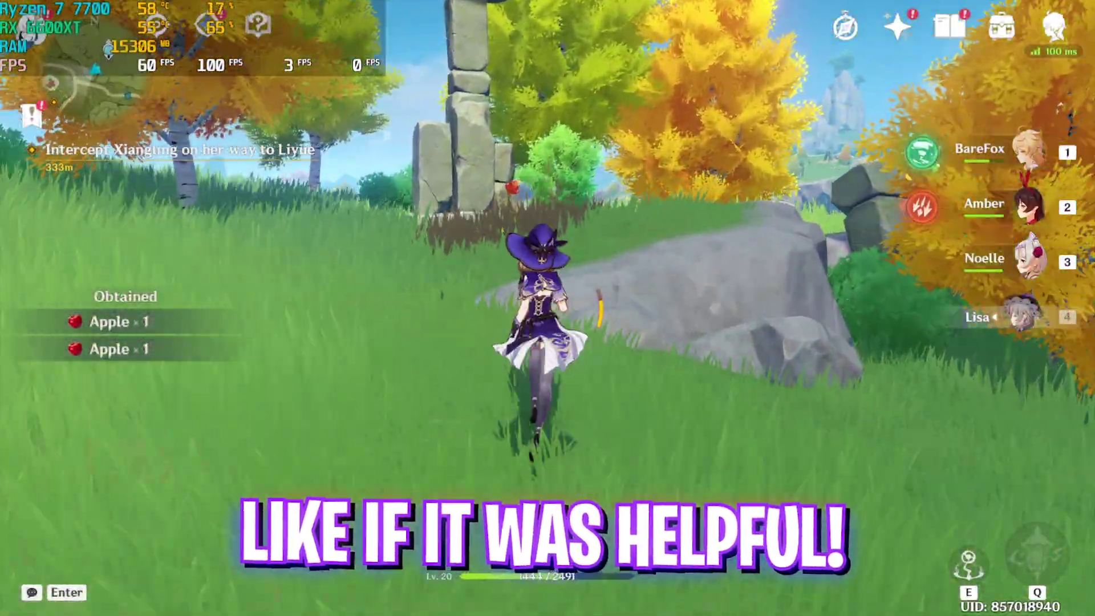
key("w")
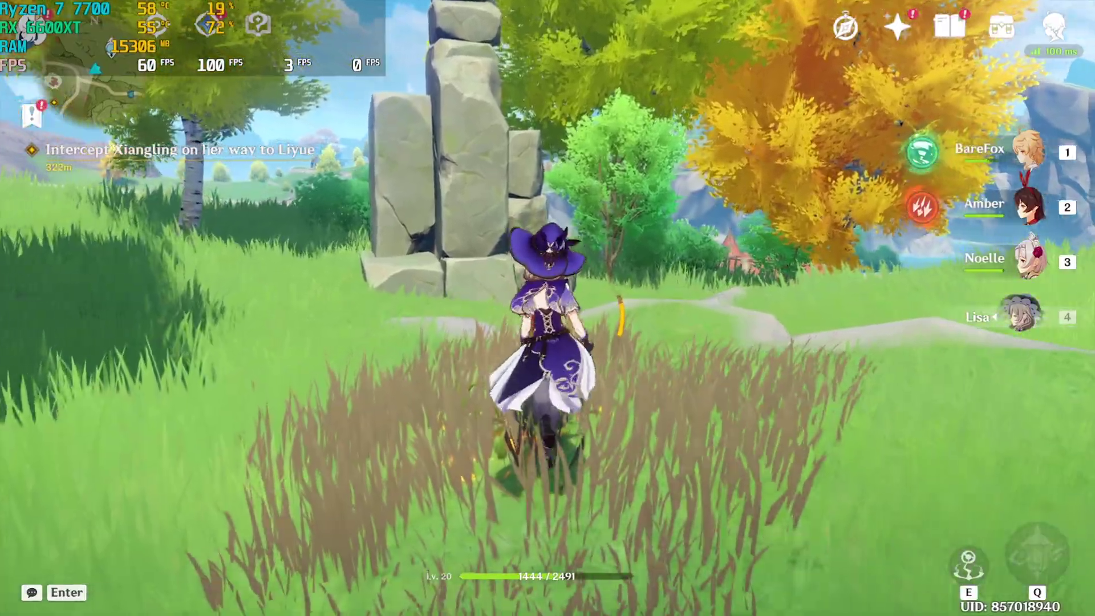
key("w")
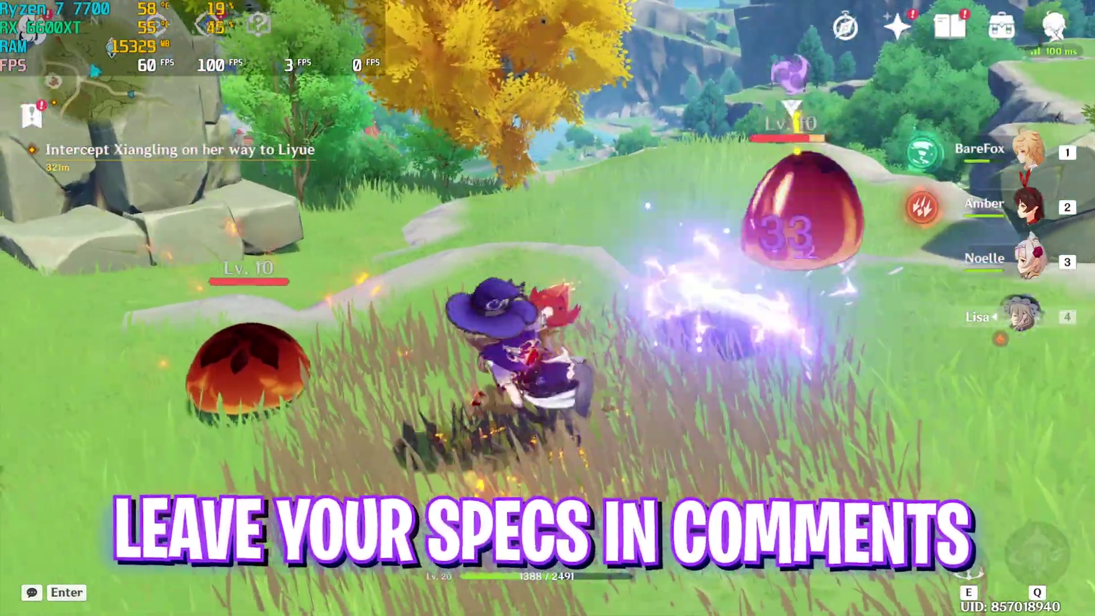
key("w")
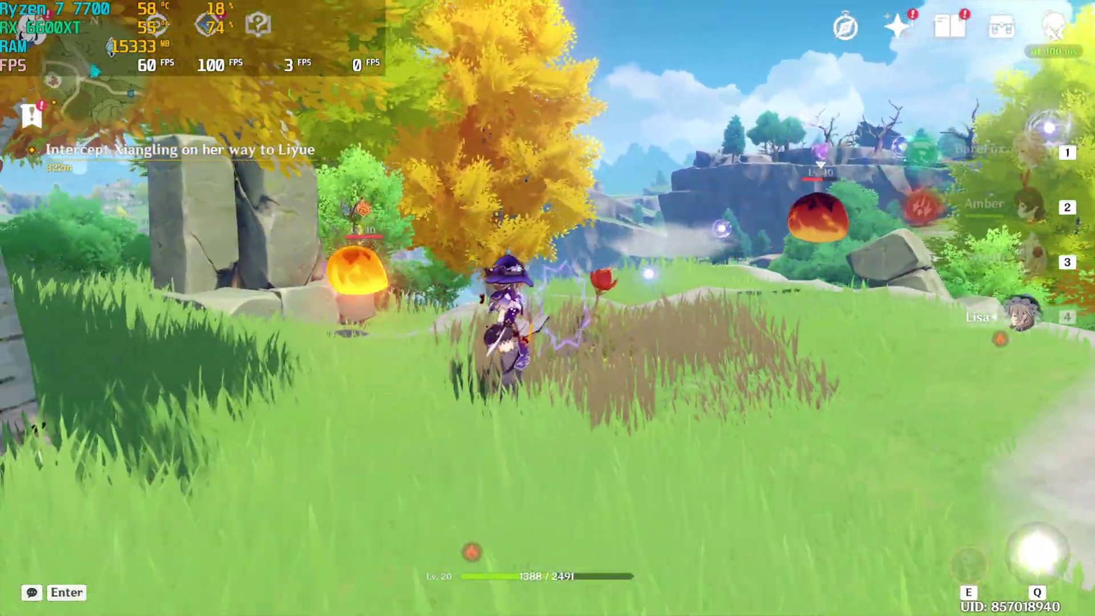
key("w")
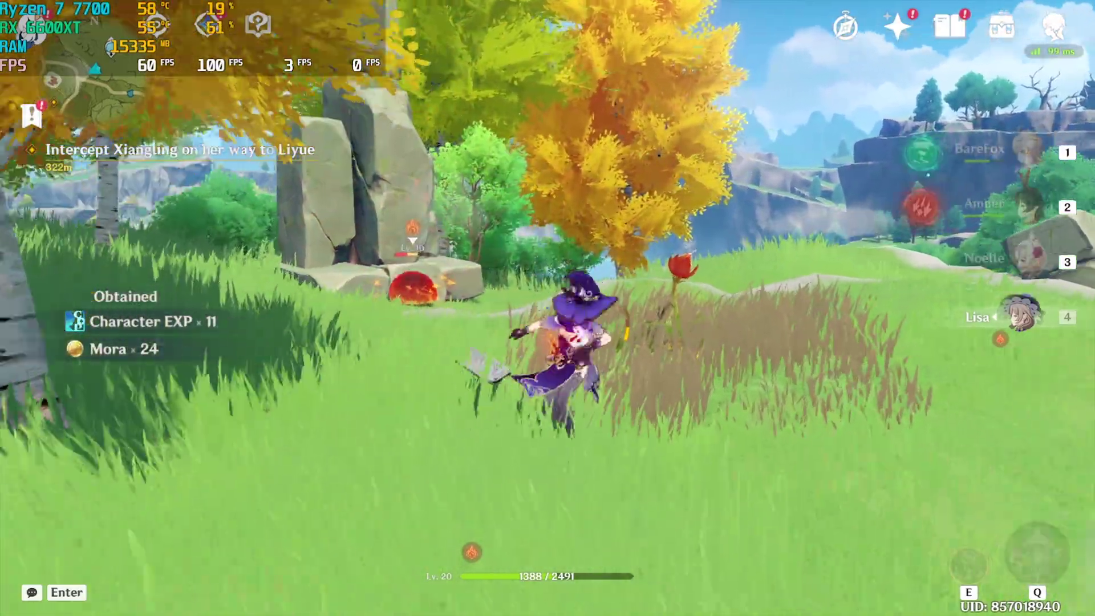
key("e")
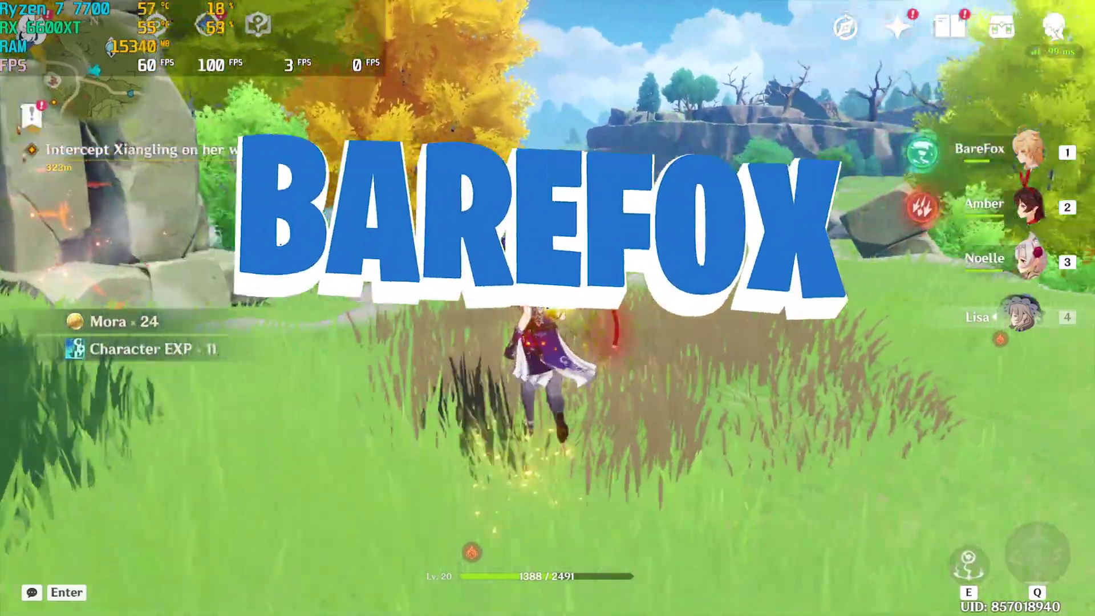